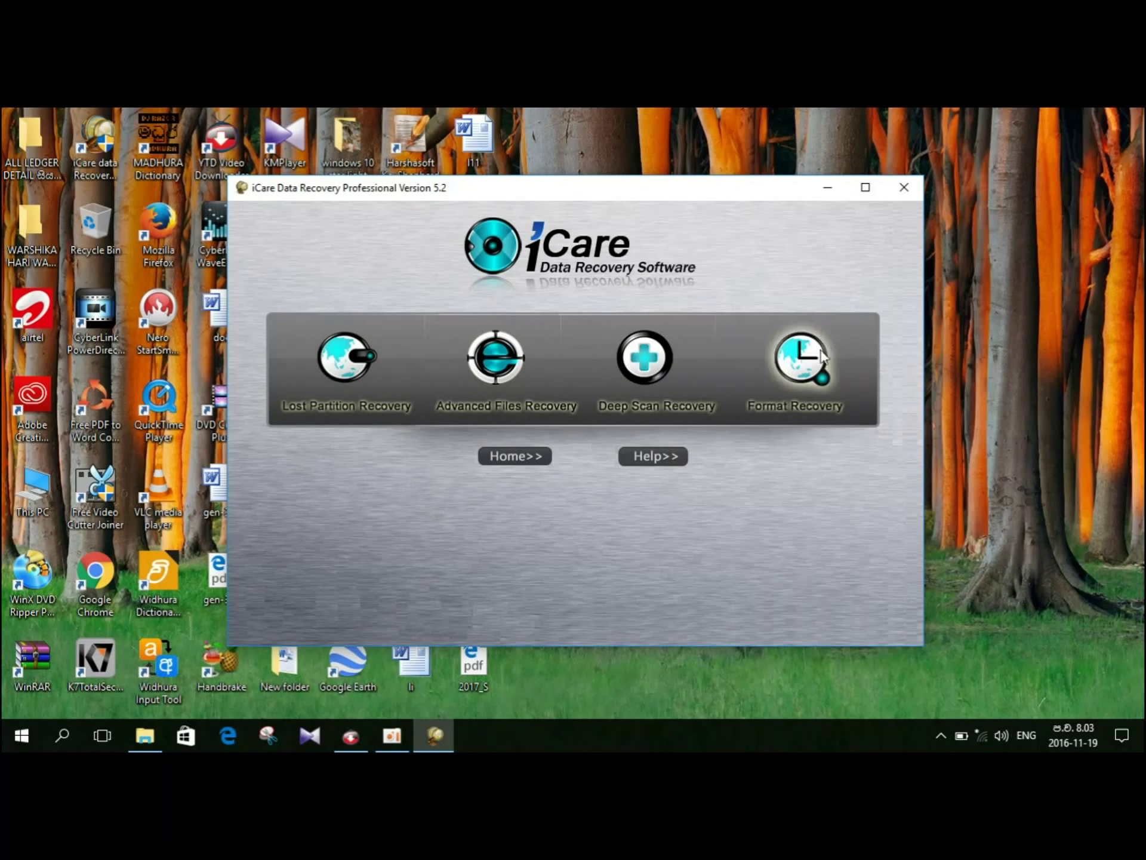
# Step: Start a Format Recovery scan of the 15.00 GB FAT32 USB drive H:
pyautogui.click(797, 375)
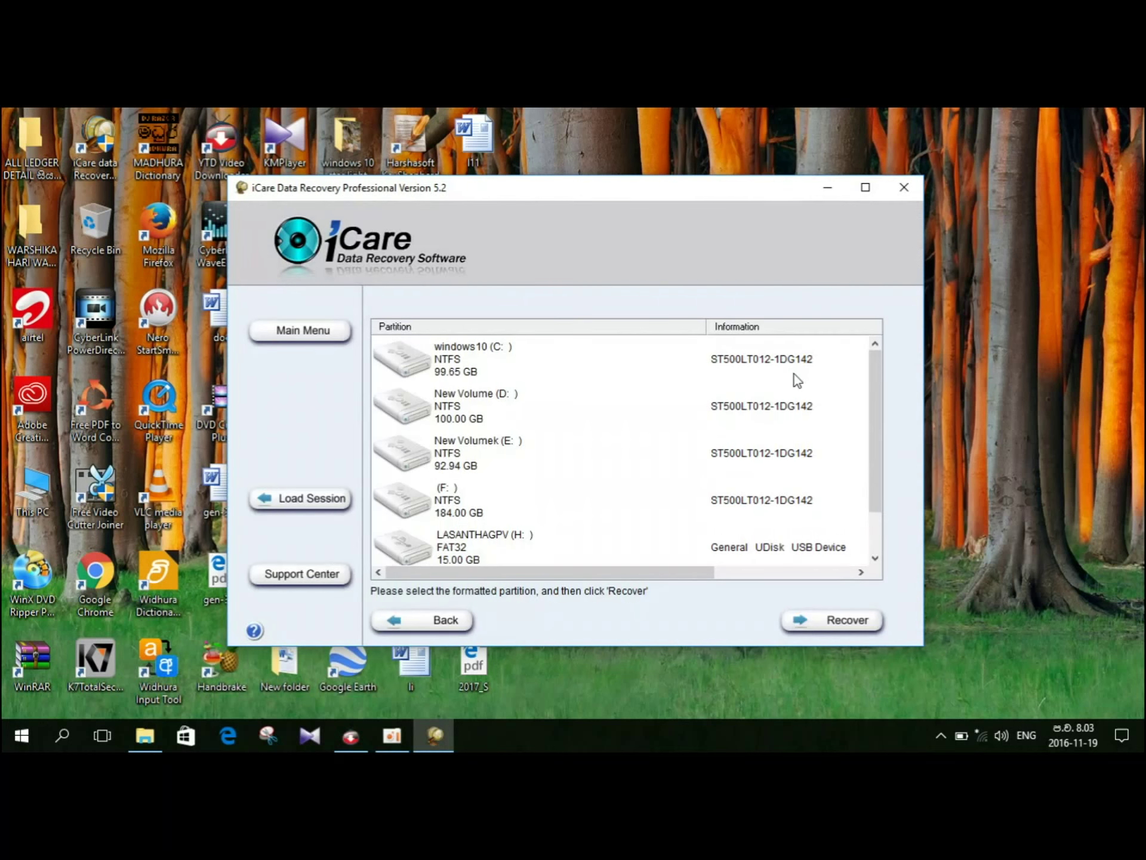
pyautogui.moveTo(875, 377); pyautogui.dragTo(895, 494)
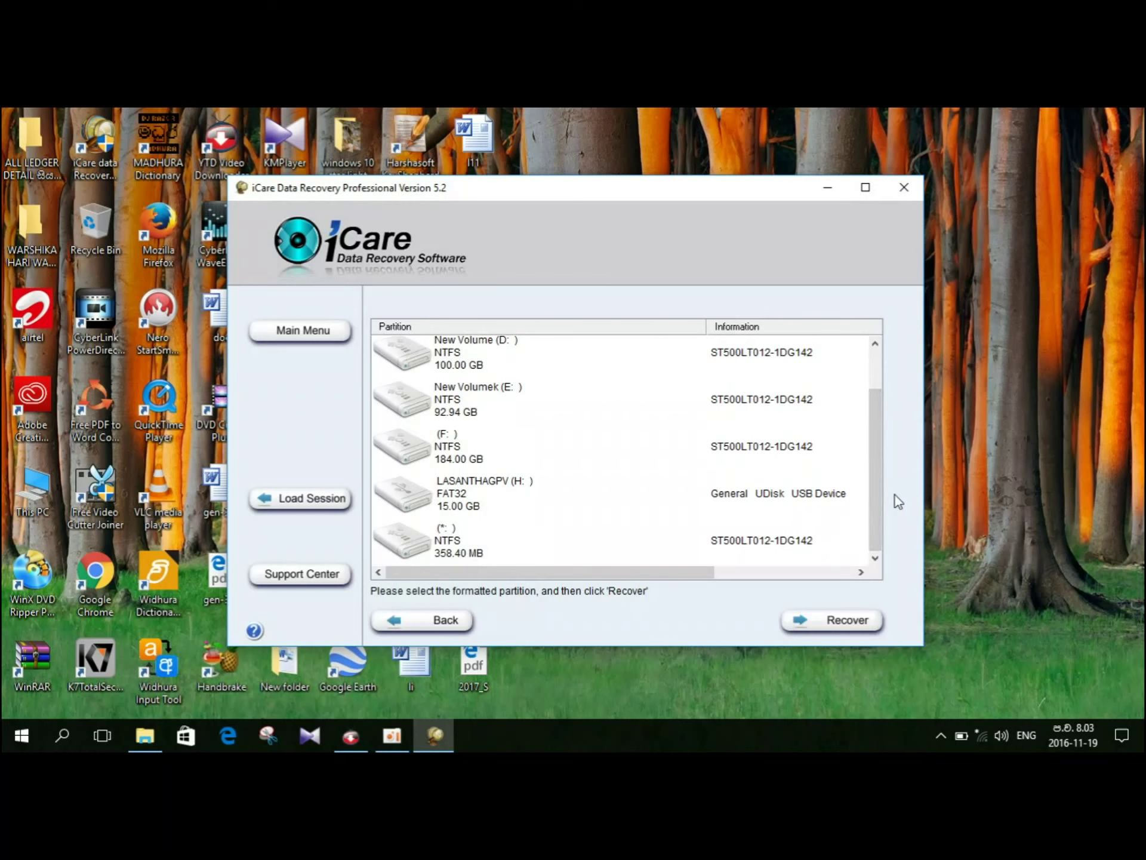
pyautogui.doubleClick(468, 485)
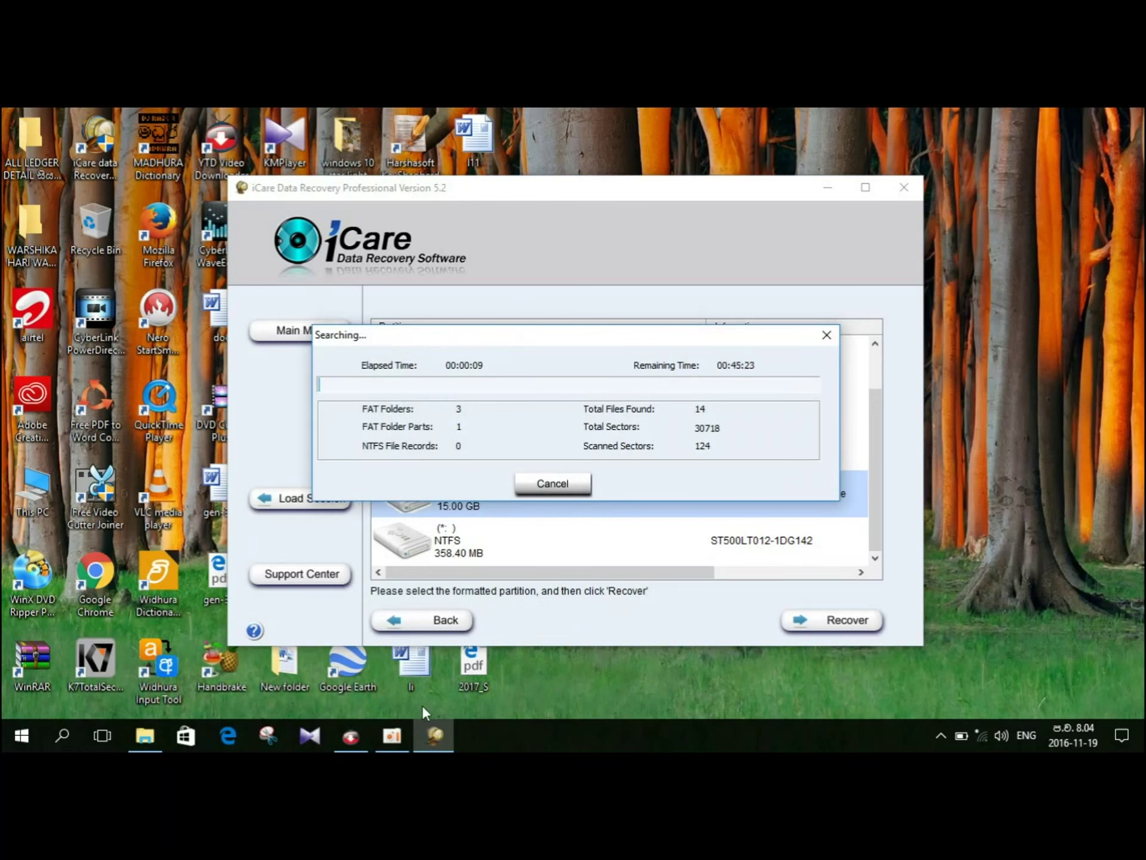
pyautogui.click(391, 735)
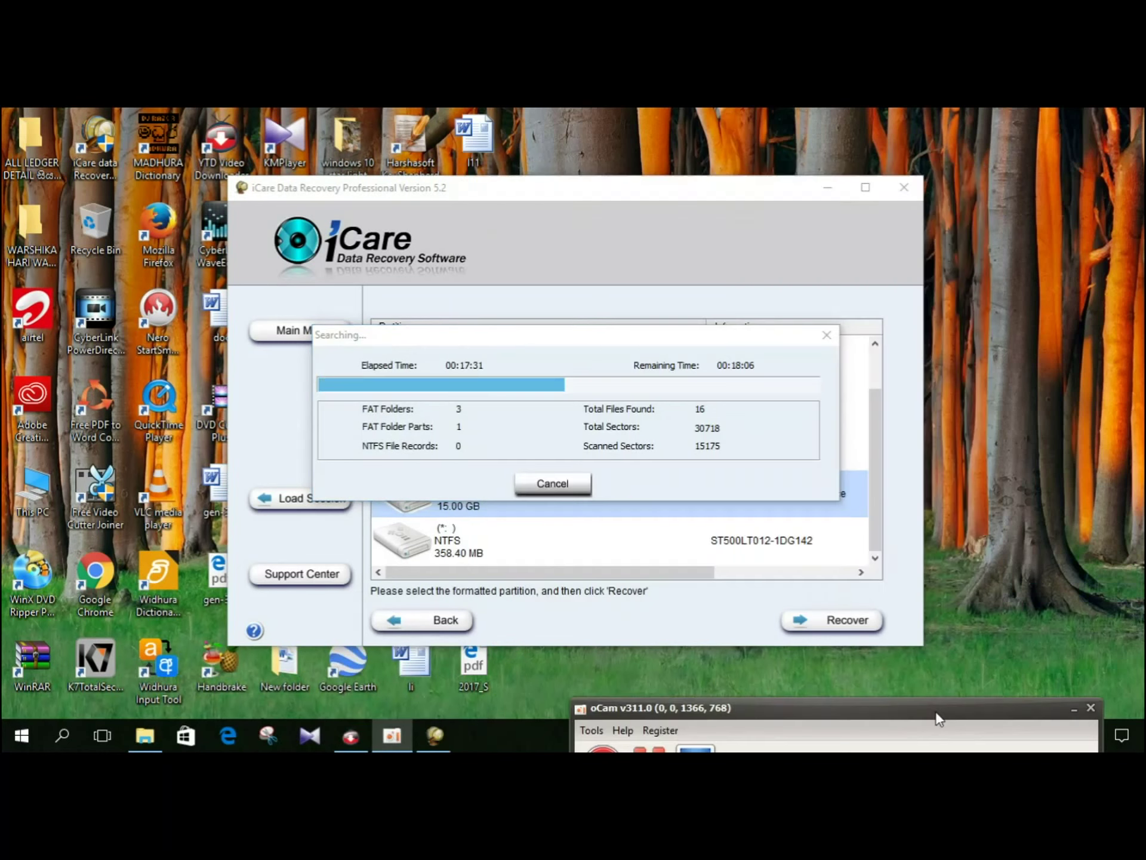
pyautogui.moveTo(937, 714); pyautogui.dragTo(909, 682)
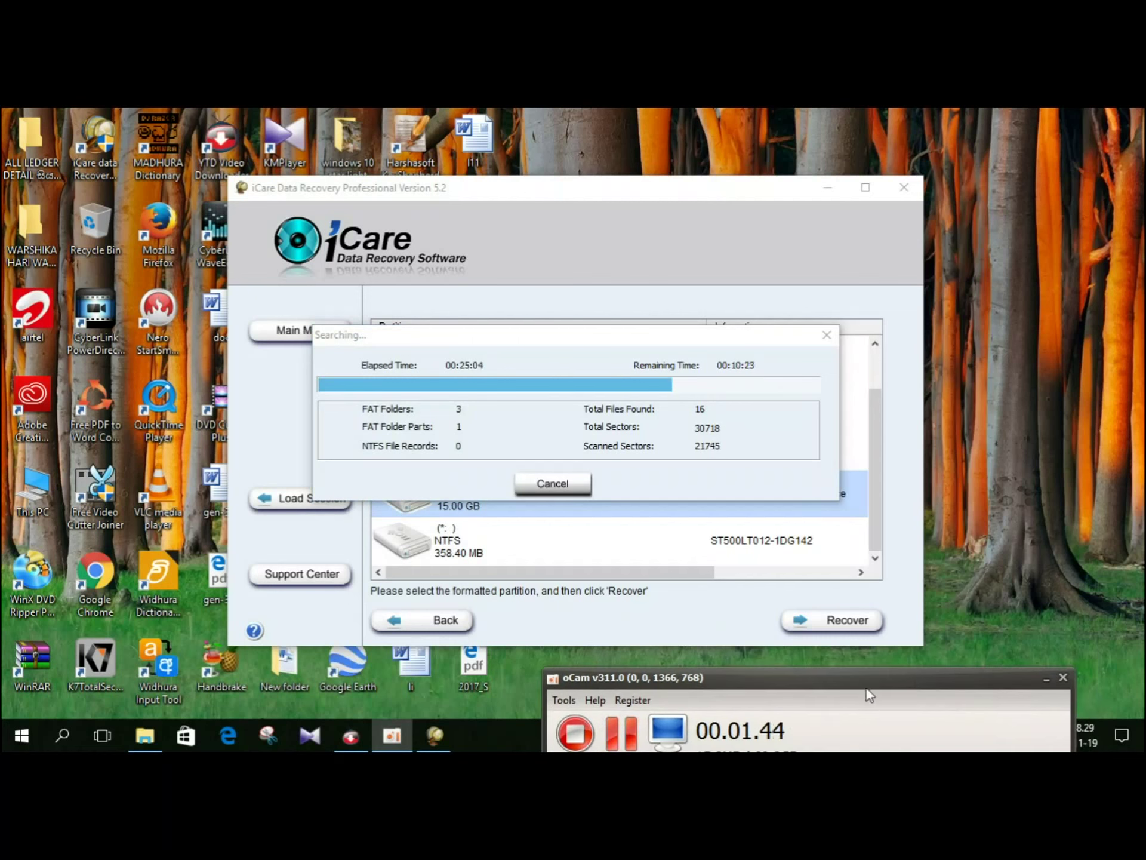
pyautogui.moveTo(865, 688); pyautogui.dragTo(891, 619)
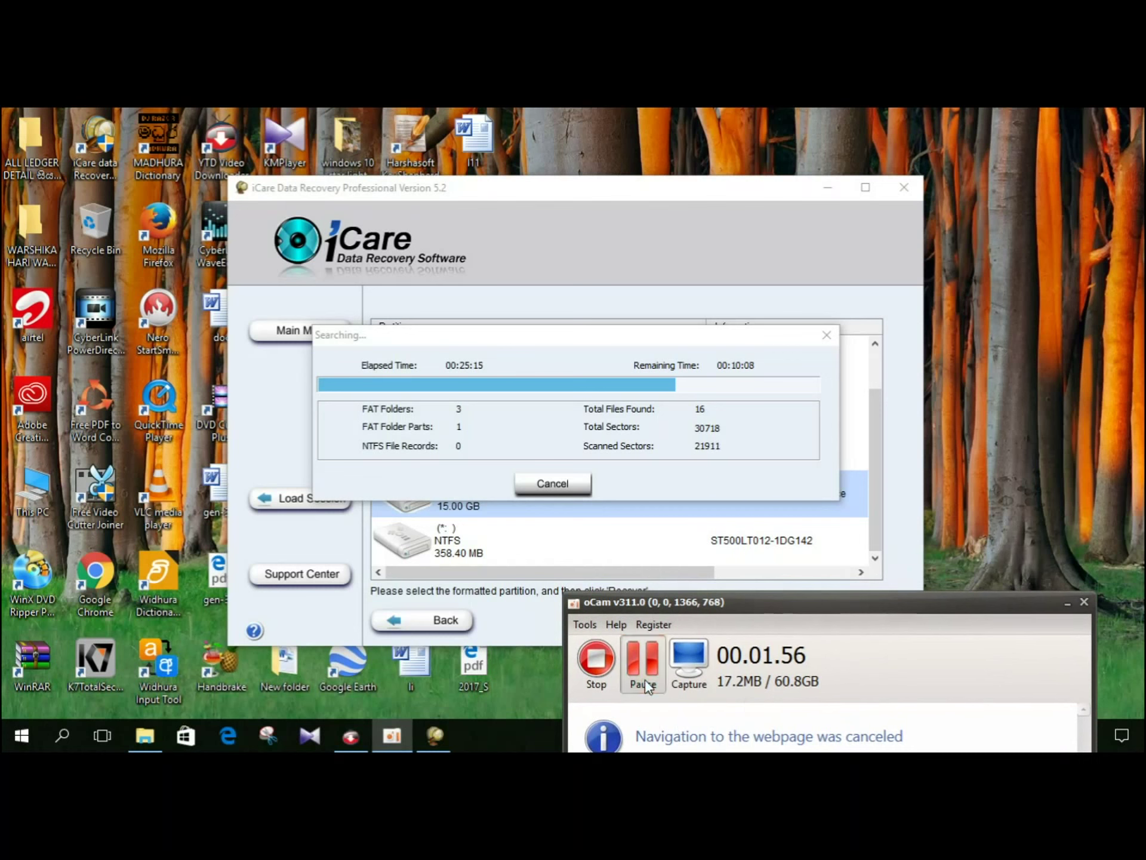
pyautogui.click(644, 678)
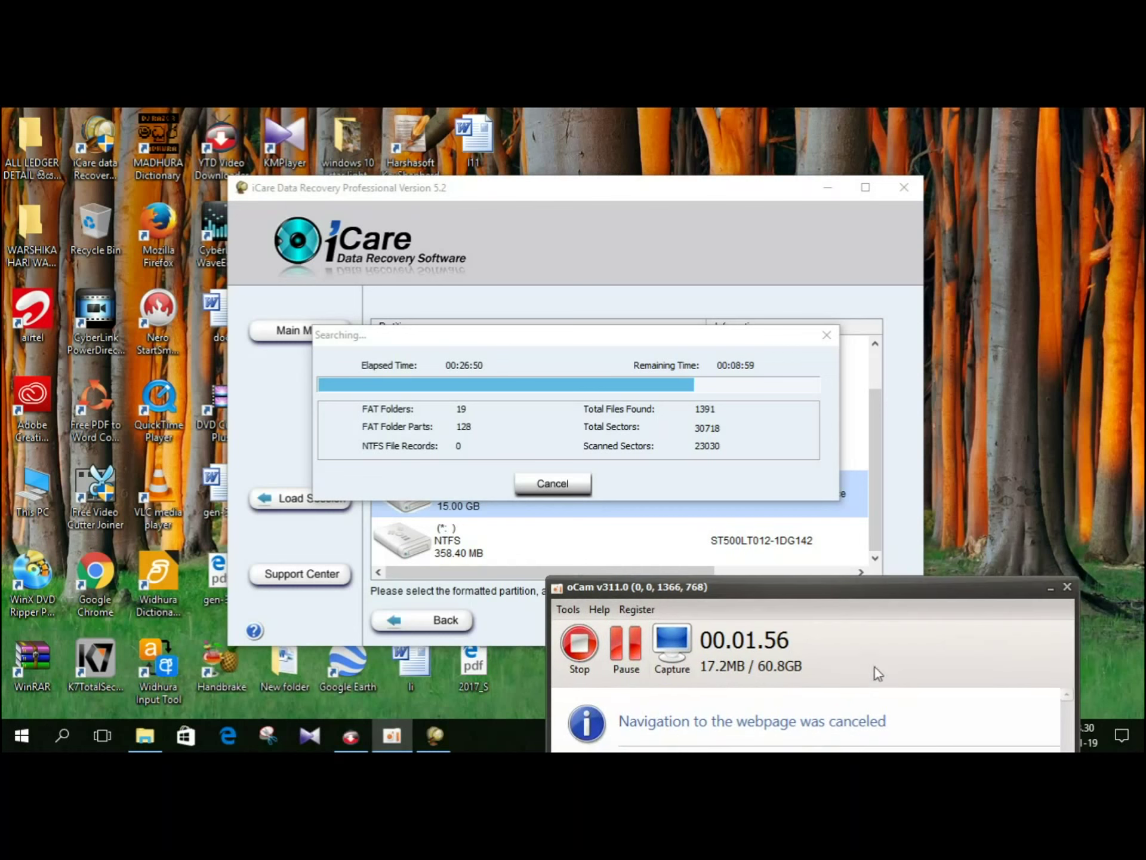
pyautogui.moveTo(871, 588); pyautogui.dragTo(865, 690)
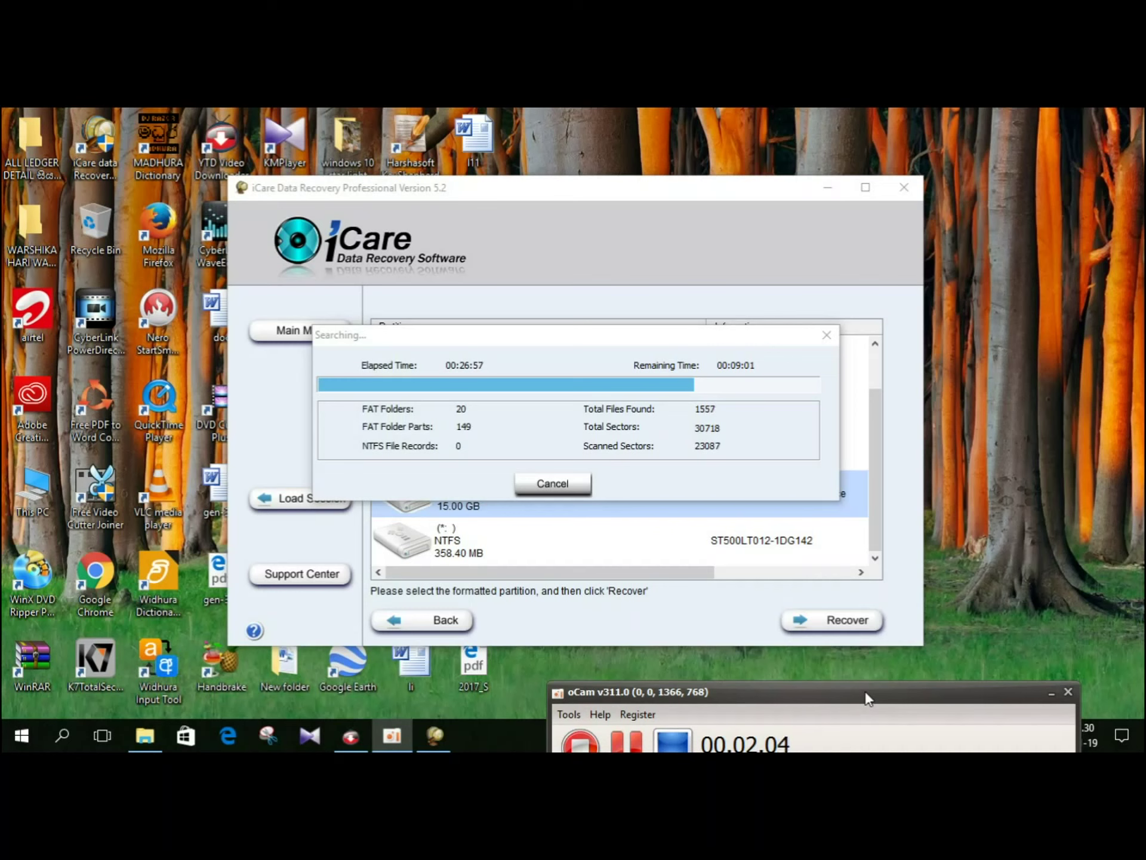
pyautogui.moveTo(865, 690); pyautogui.dragTo(1031, 649)
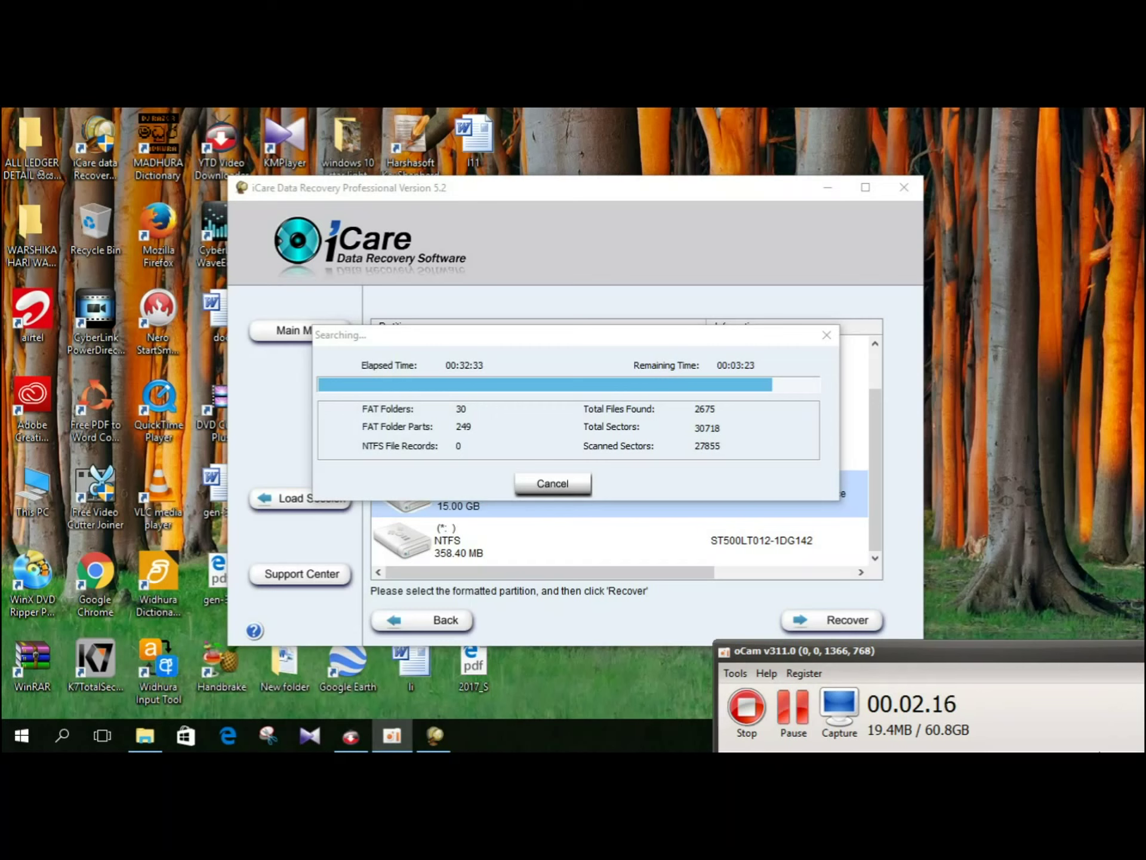
pyautogui.moveTo(1116, 655); pyautogui.dragTo(1139, 724)
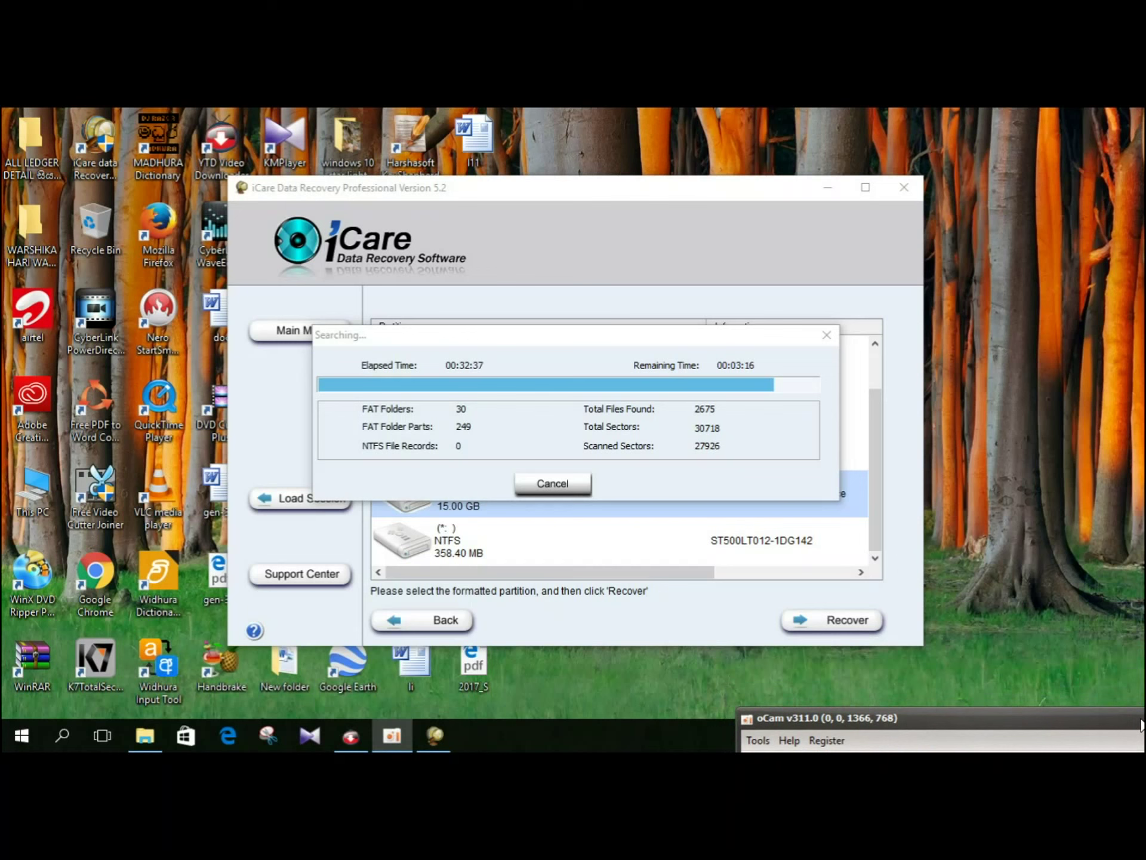
pyautogui.moveTo(1140, 725); pyautogui.dragTo(1144, 683)
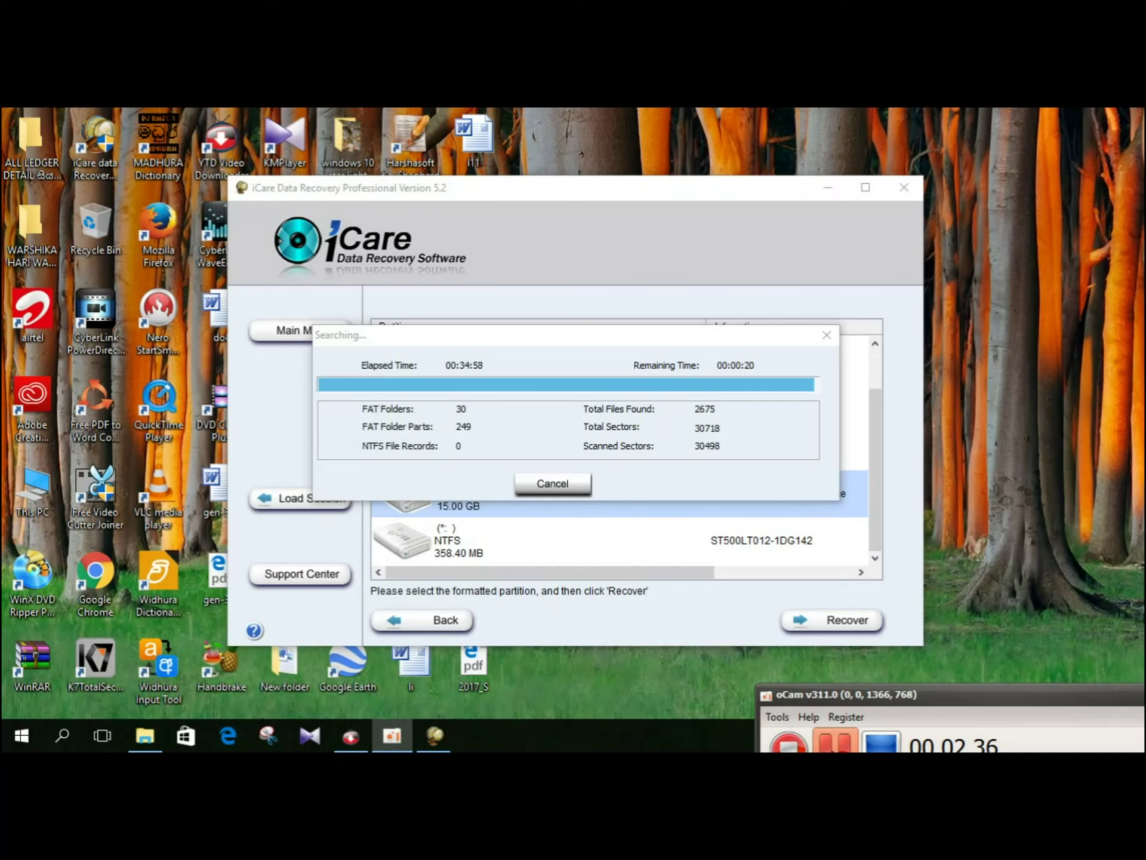
pyautogui.moveTo(1066, 694); pyautogui.dragTo(973, 697)
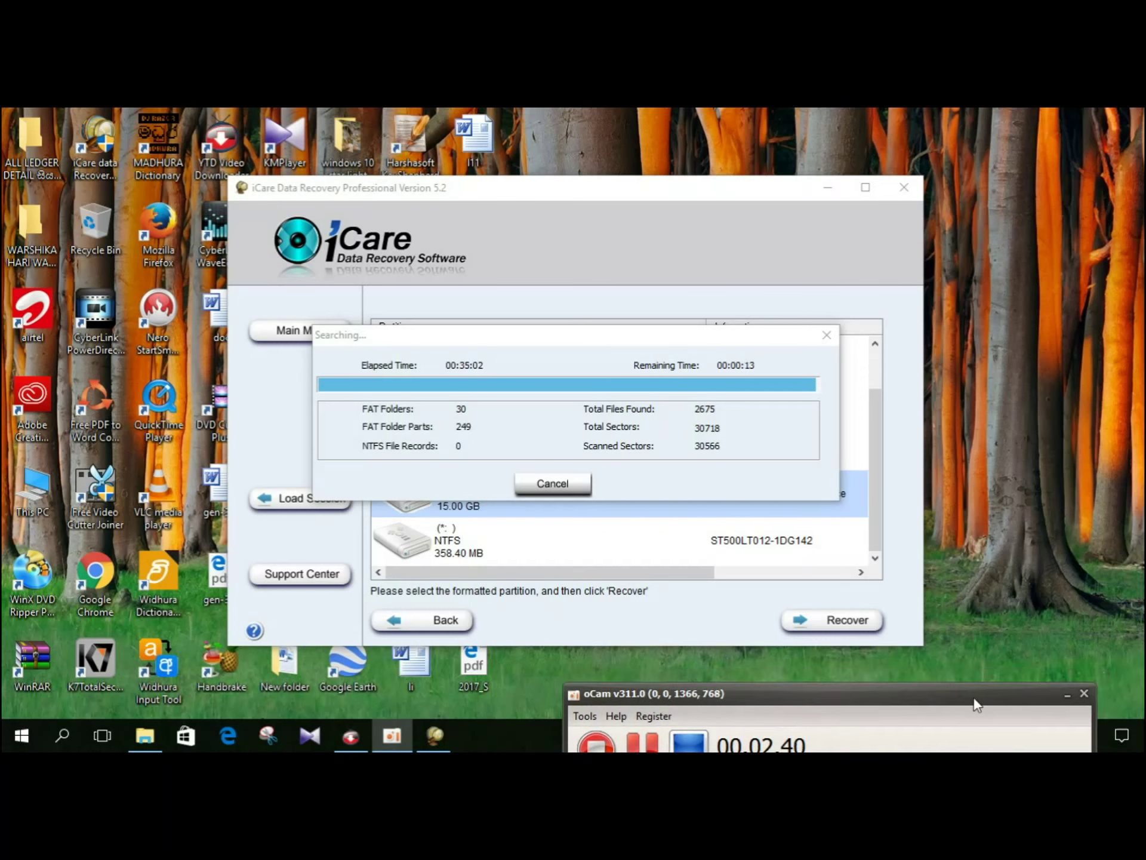
pyautogui.click(1068, 694)
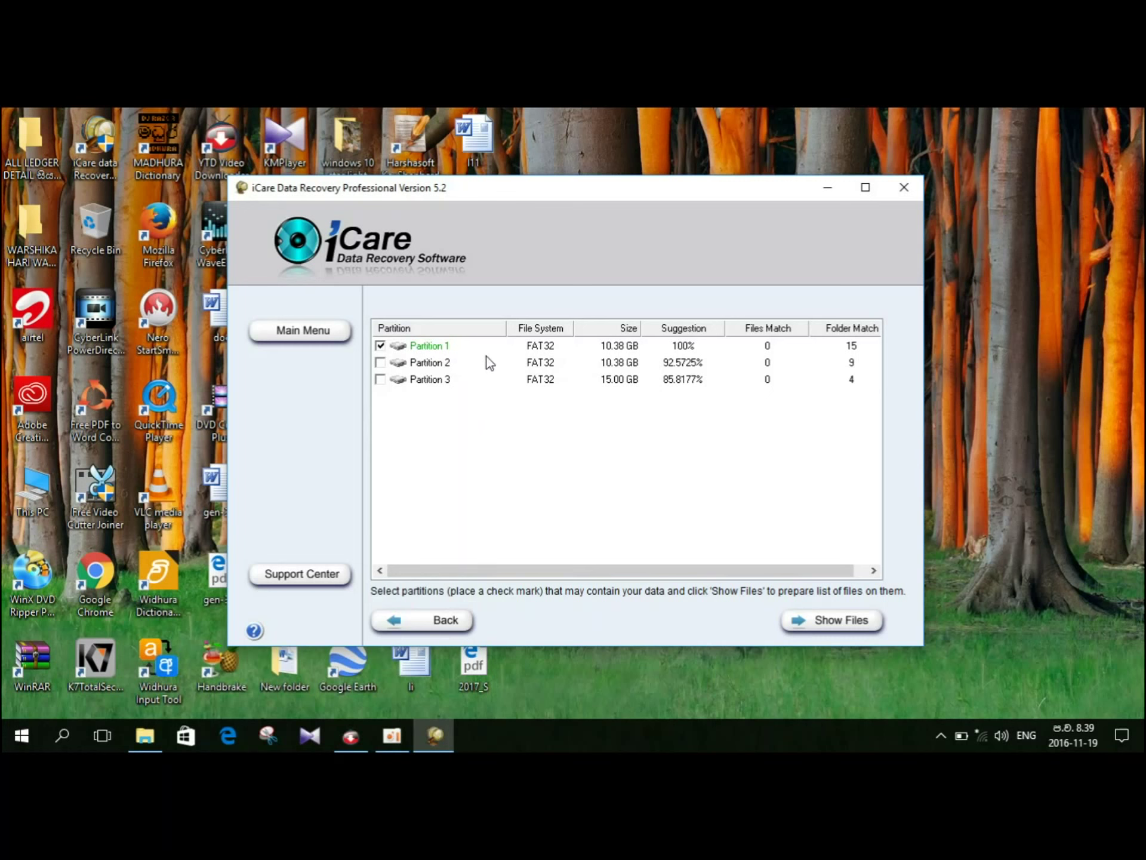
# Step: Include Partition 2 and Partition 3 along with Partition 1 and build the list of their recoverable files
pyautogui.click(380, 362)
pyautogui.click(380, 379)
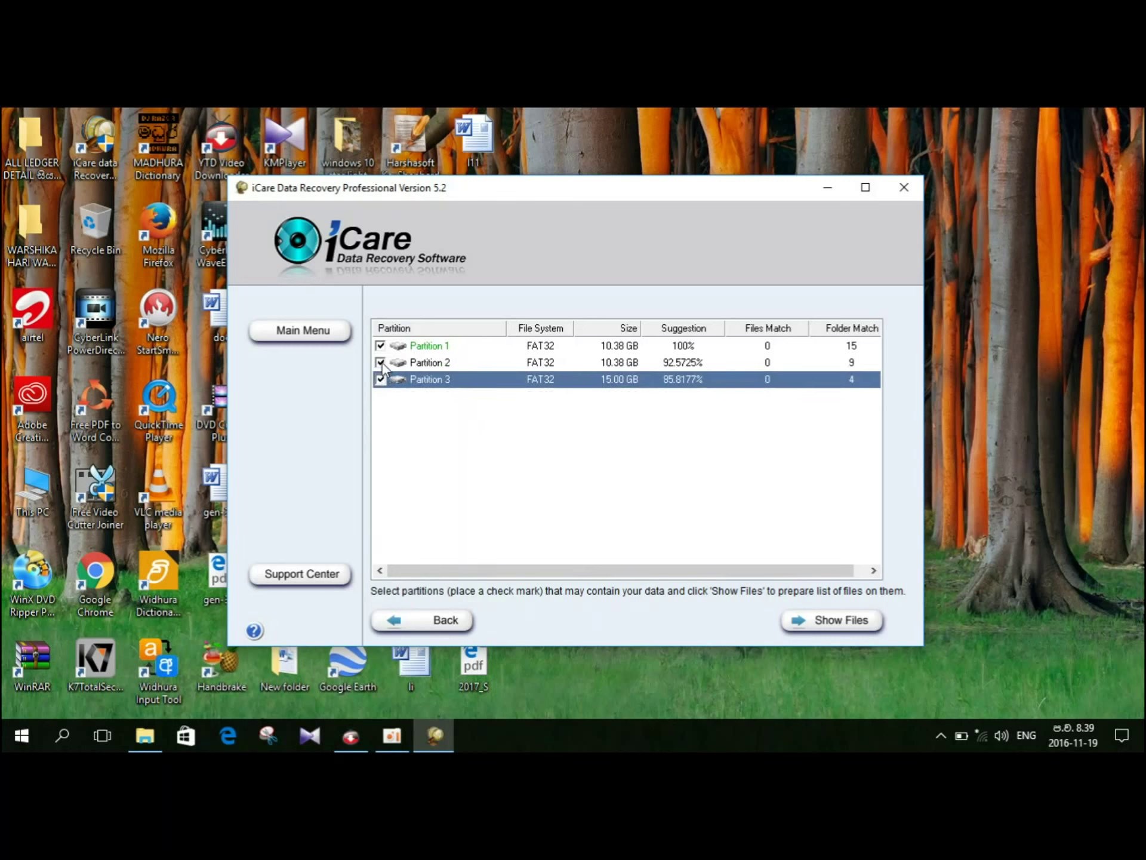
pyautogui.click(803, 621)
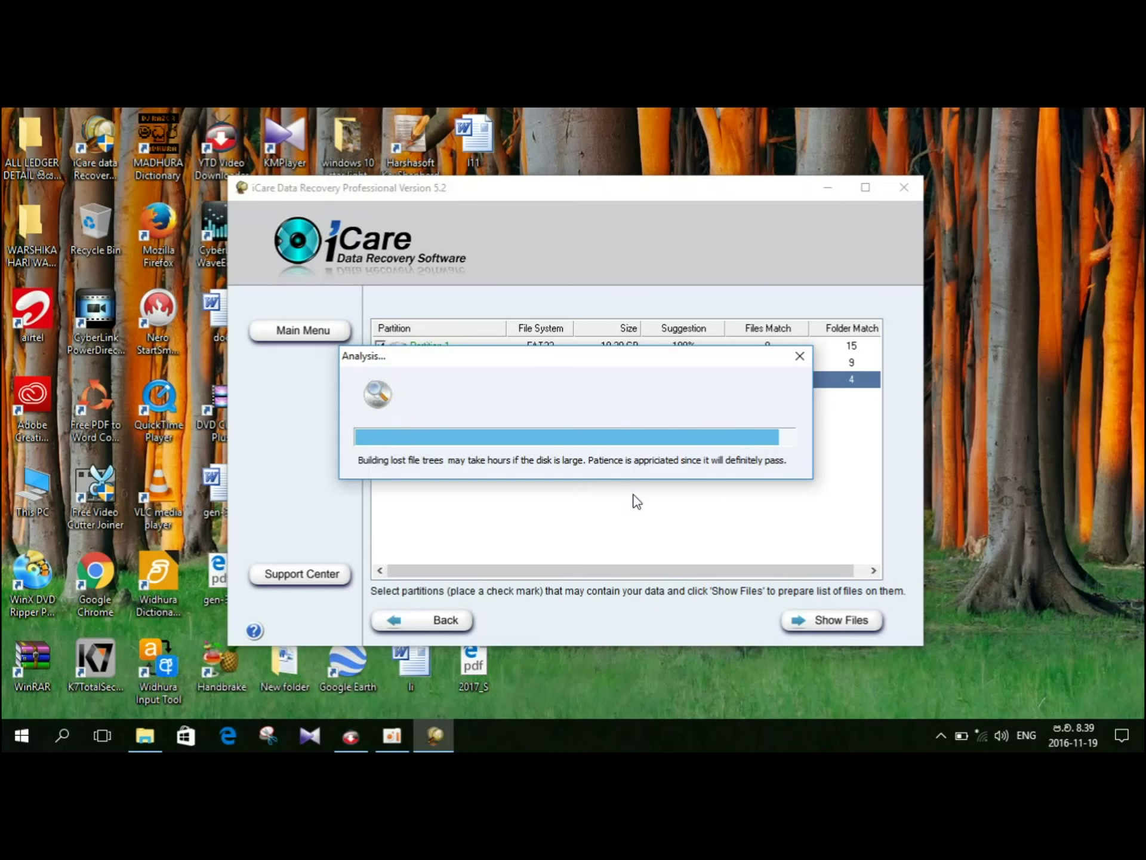
pyautogui.click(941, 735)
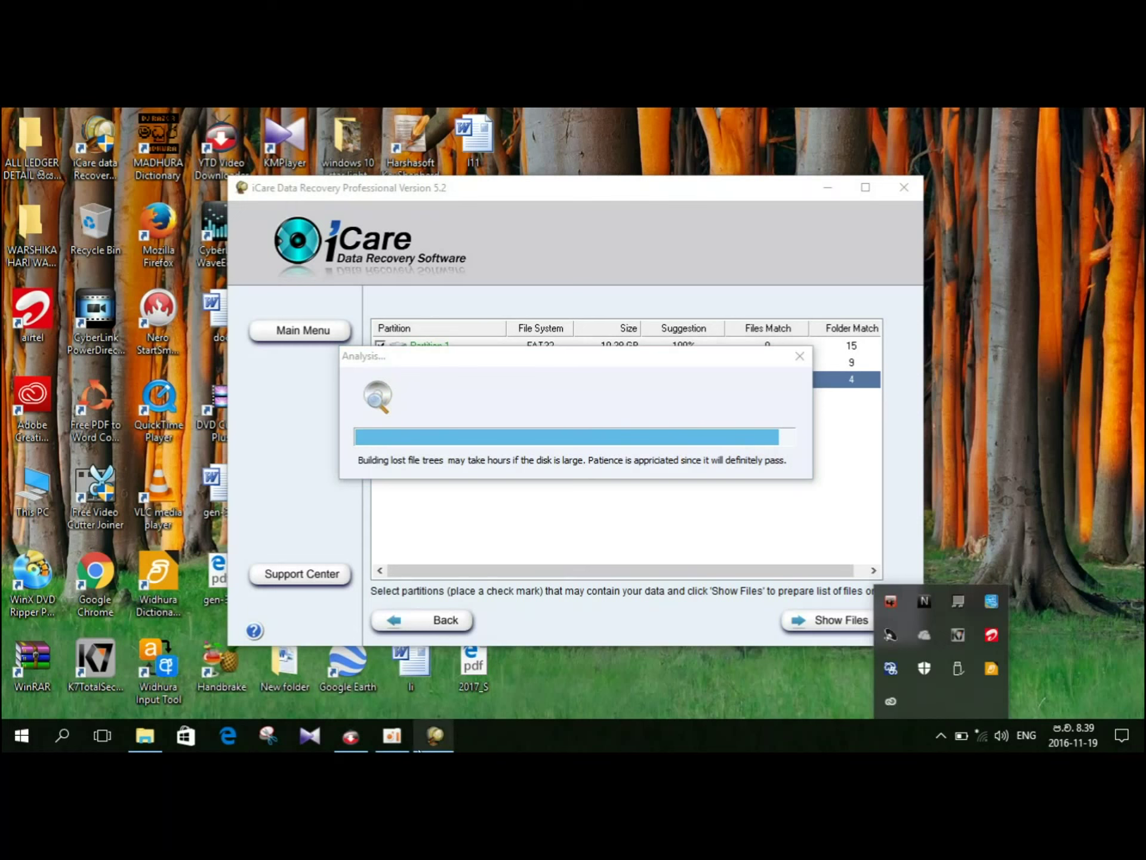
pyautogui.moveTo(394, 746)
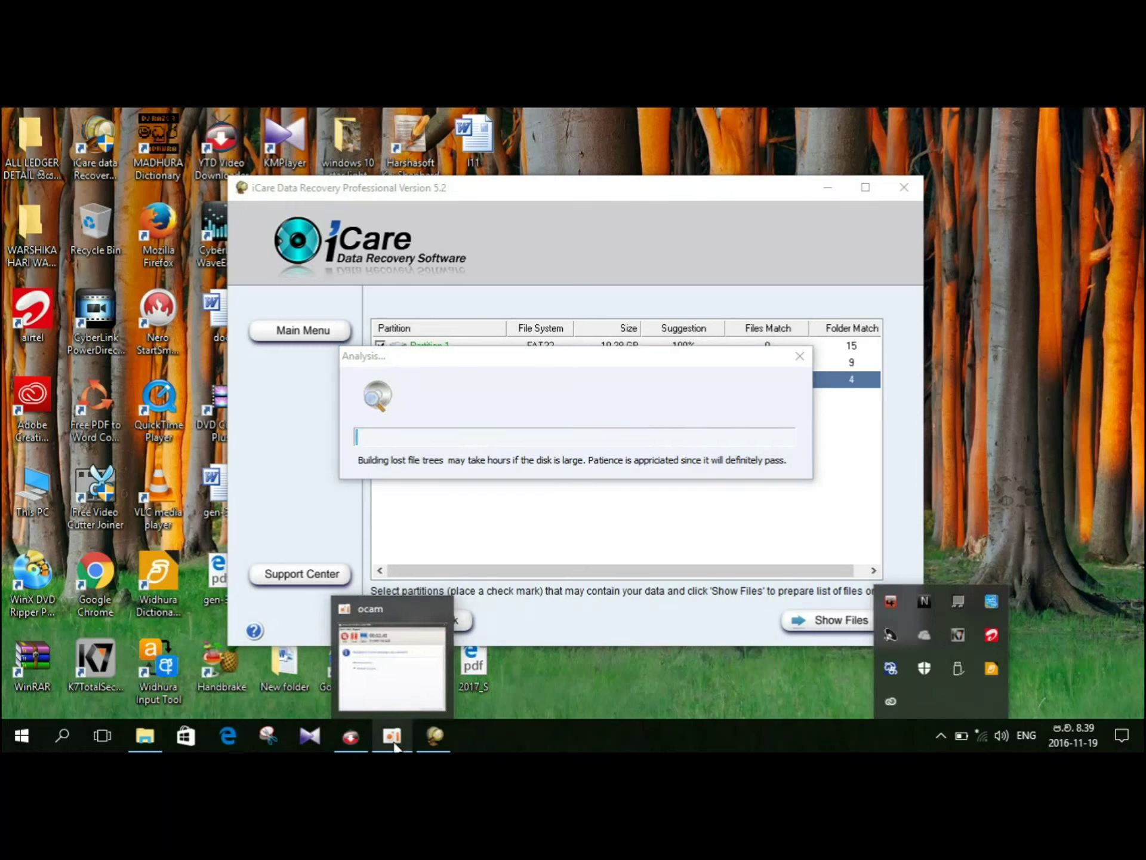
pyautogui.click(393, 740)
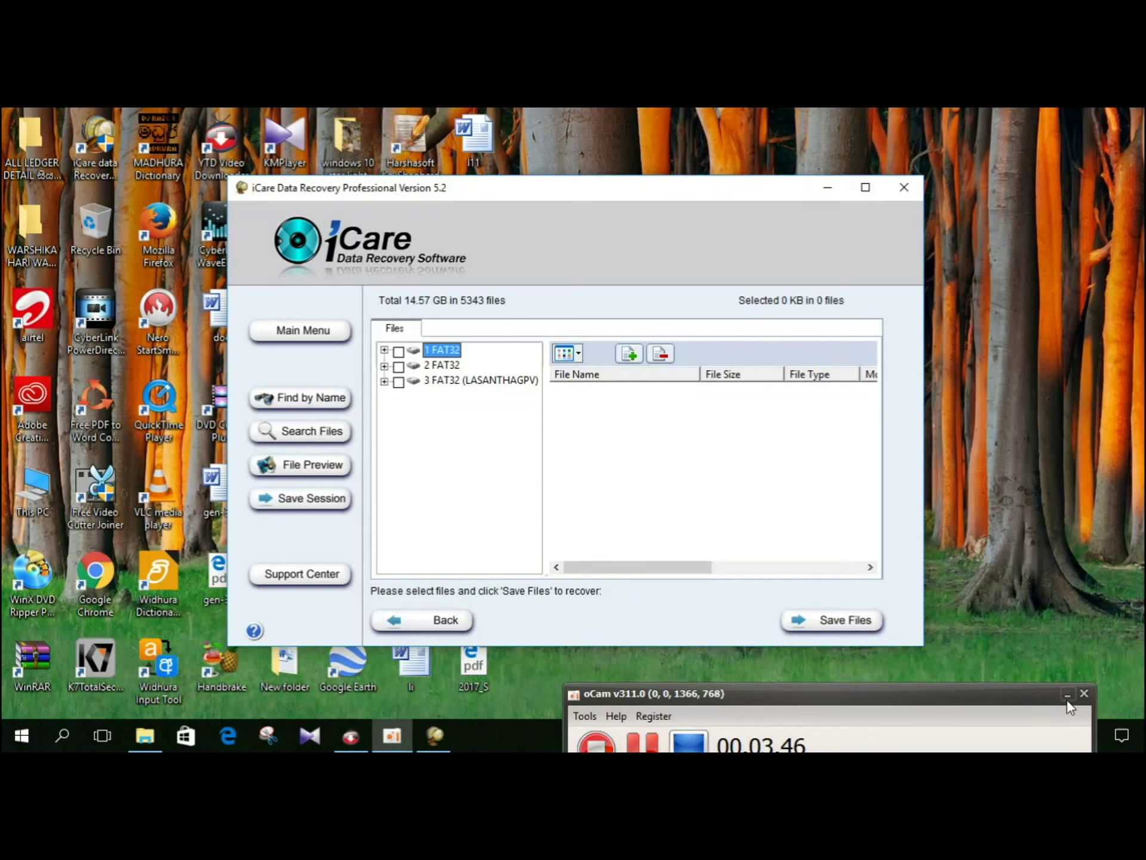
pyautogui.click(1067, 696)
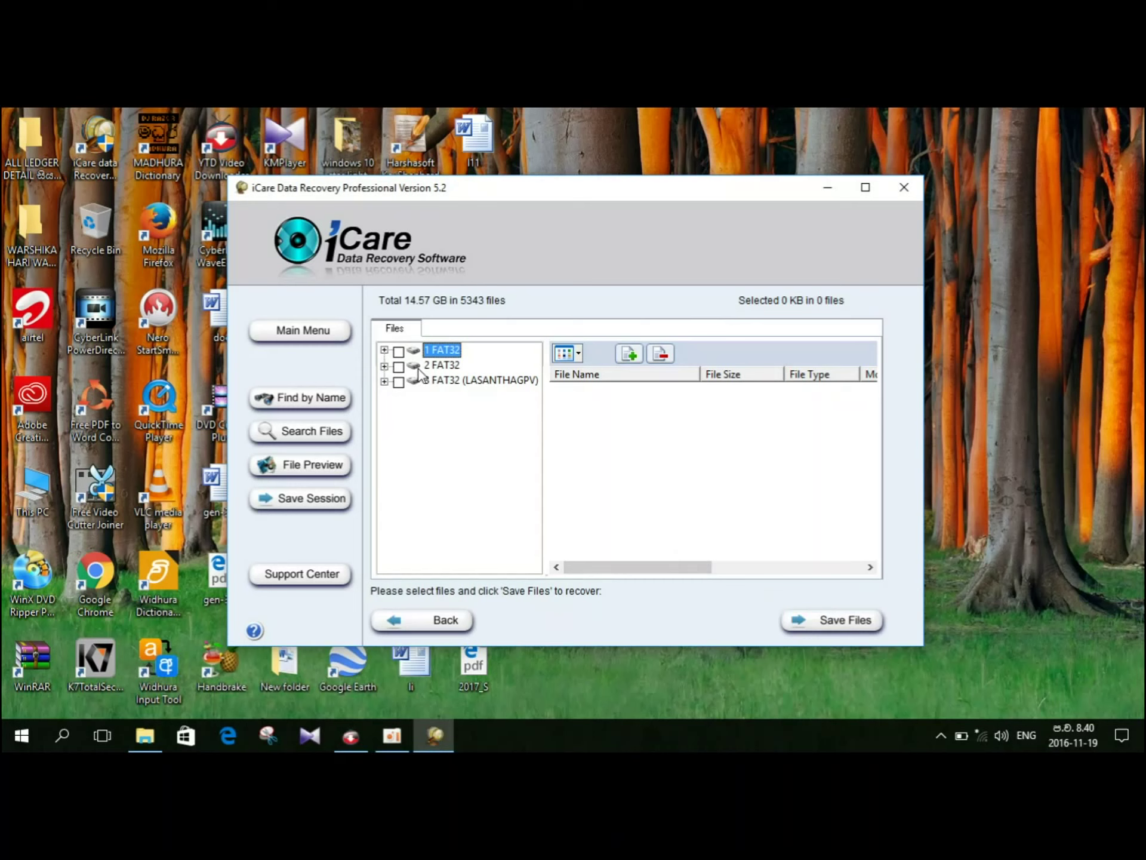
# Step: Mark the whole 1 FAT32 partition for recovery and review the JPEG graphics files under its Raw Files
pyautogui.click(399, 352)
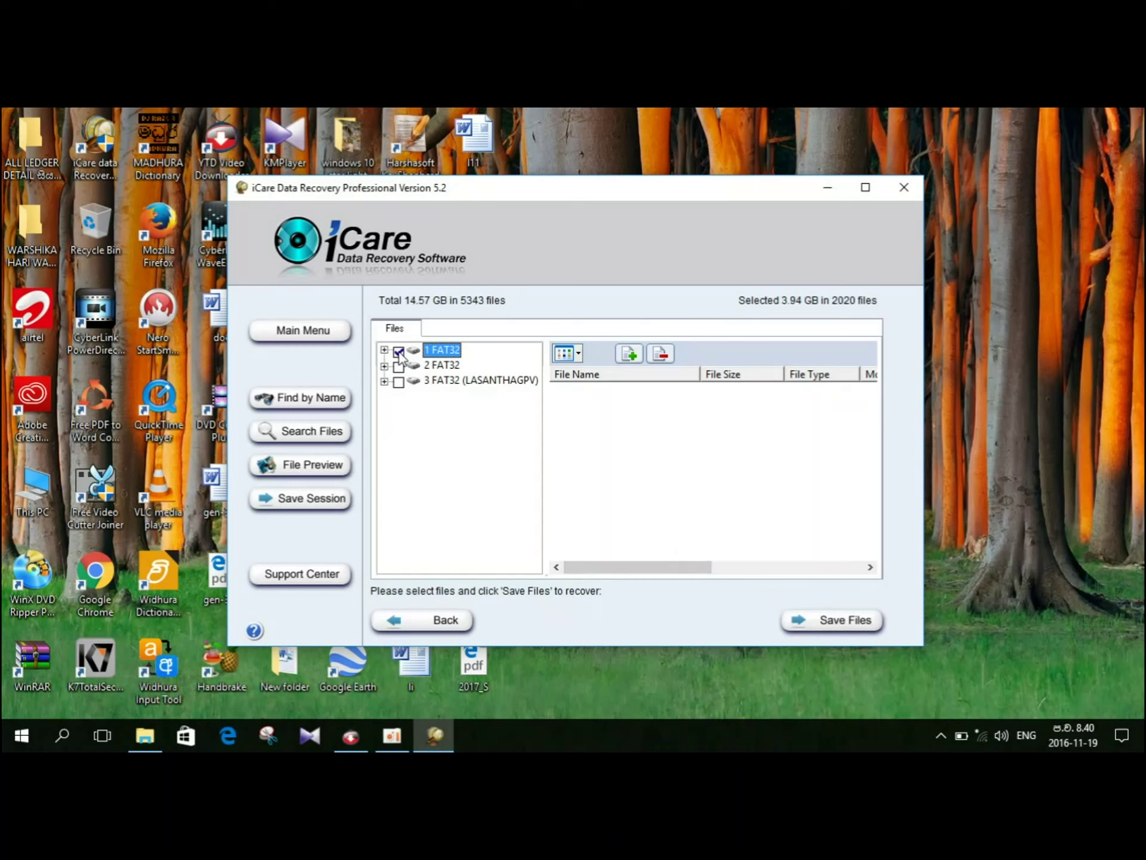
pyautogui.doubleClick(434, 352)
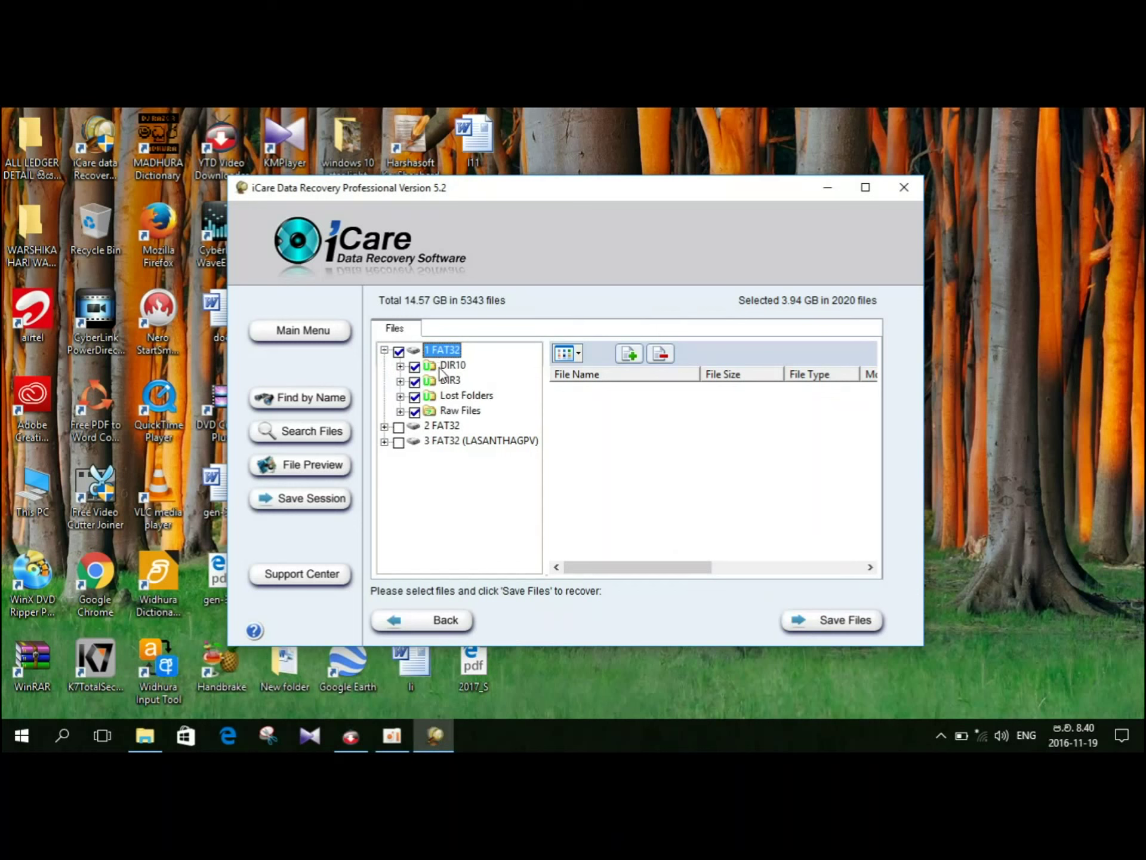
pyautogui.click(466, 412)
pyautogui.doubleClick(466, 412)
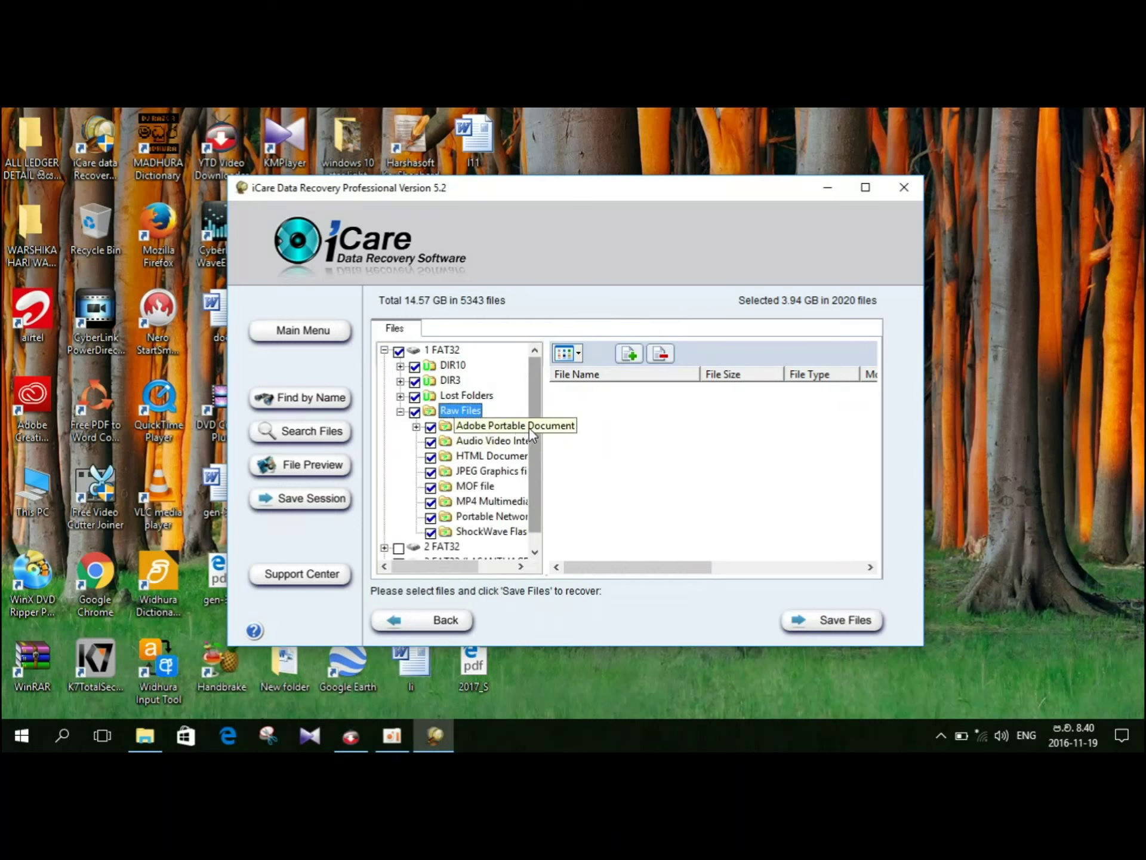
pyautogui.scroll(-1, 533, 421)
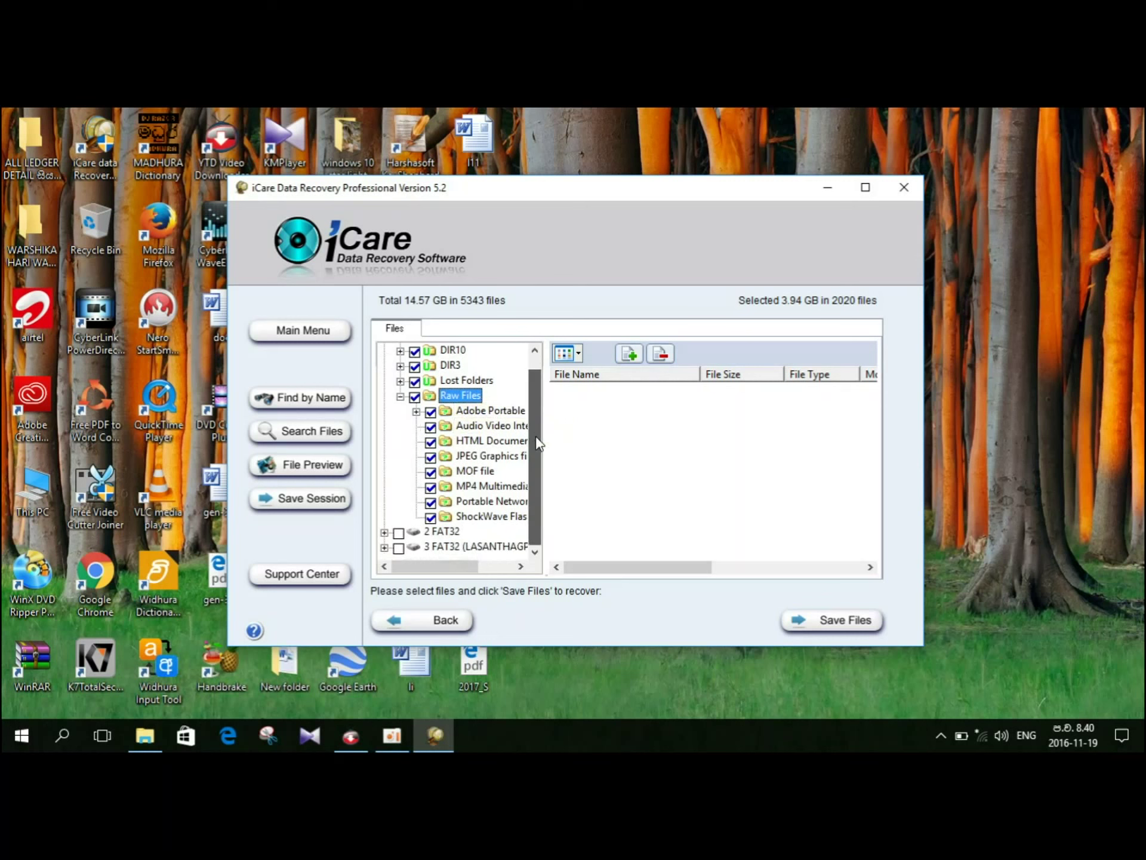
pyautogui.click(492, 457)
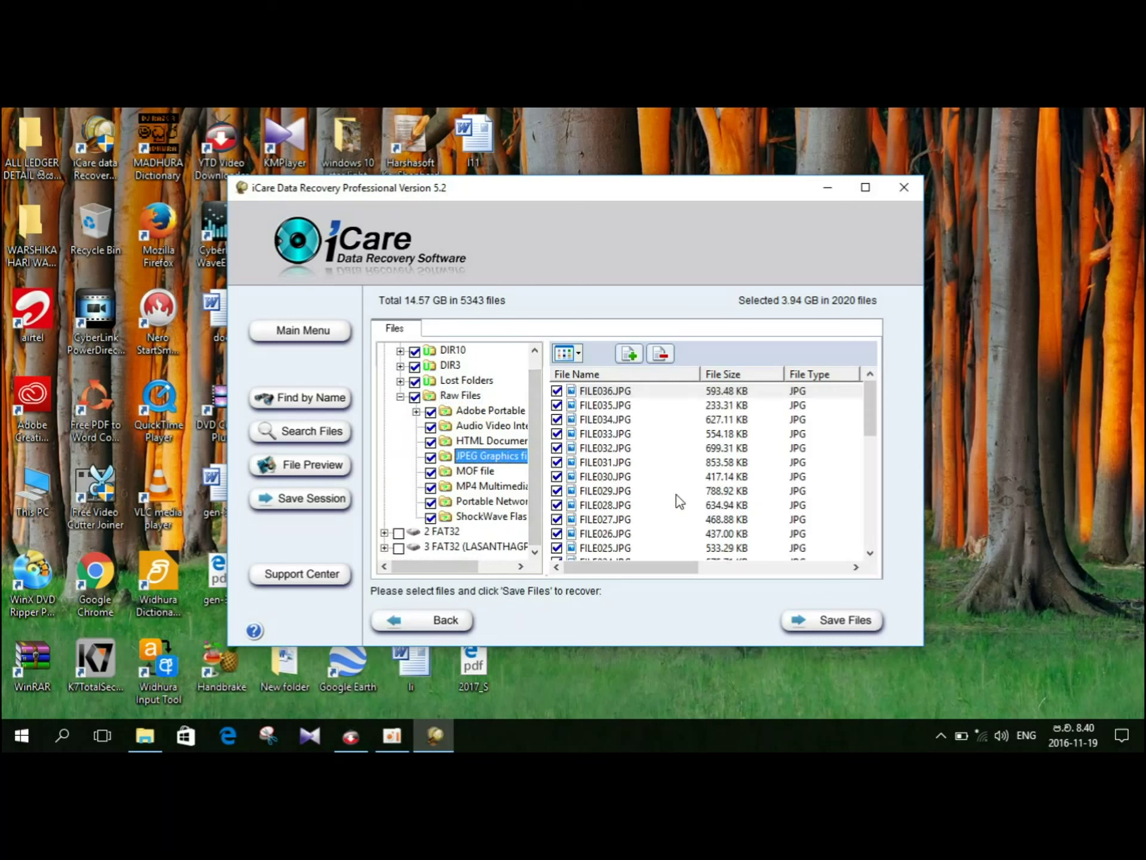
pyautogui.moveTo(865, 430); pyautogui.dragTo(850, 533)
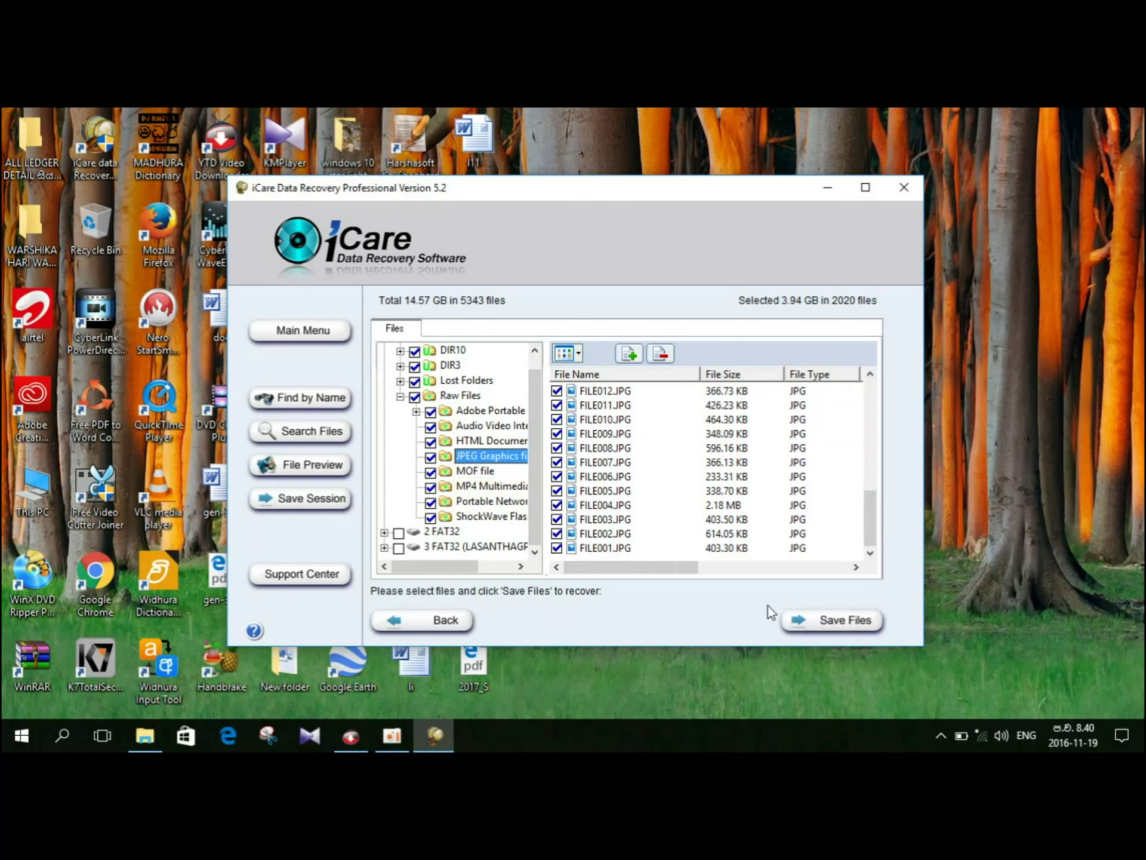
# Step: Save the selected files into a new Desktop folder named "recovery data"
pyautogui.click(812, 623)
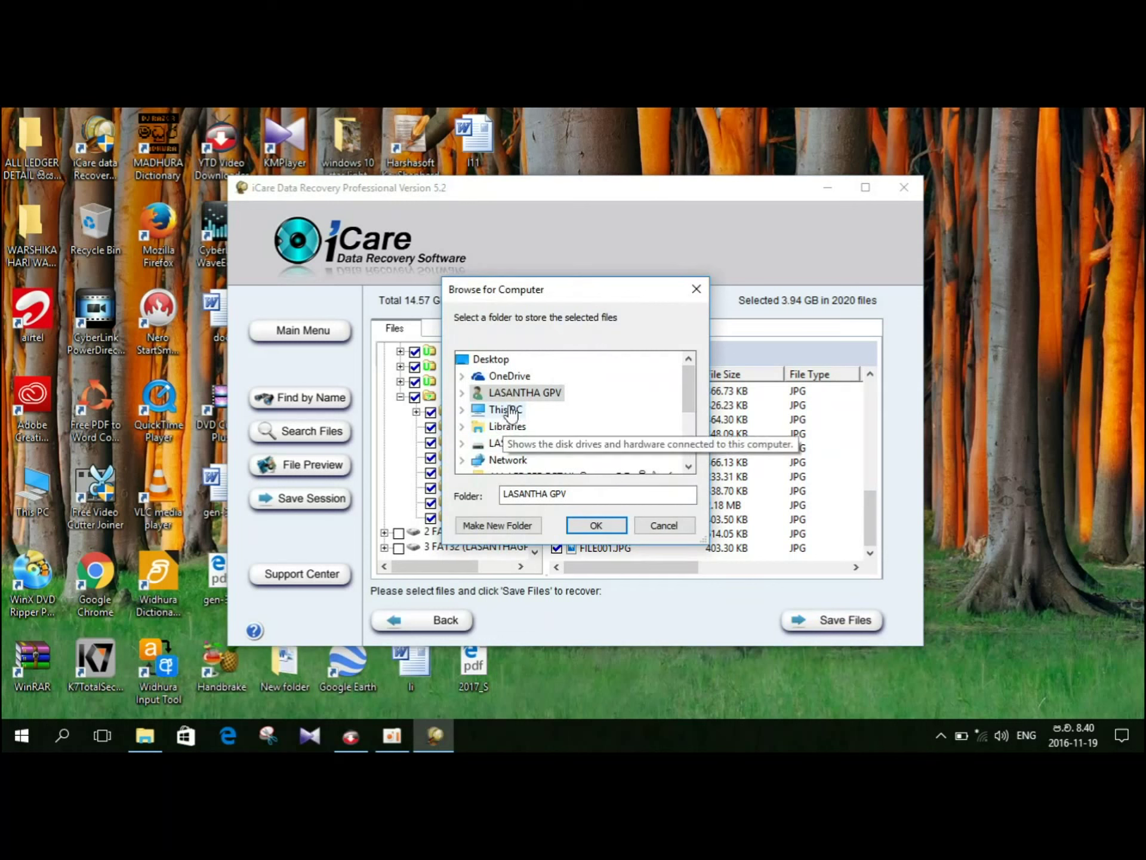
pyautogui.click(494, 359)
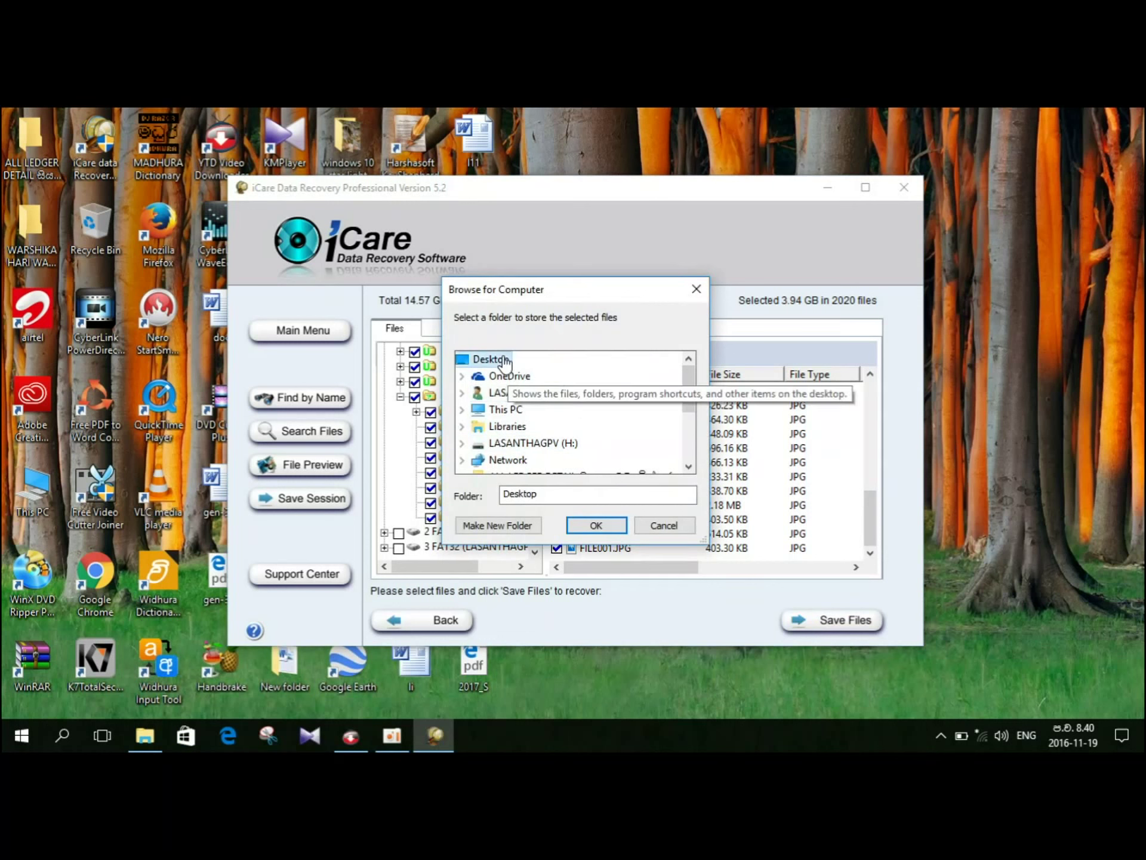
pyautogui.click(525, 525)
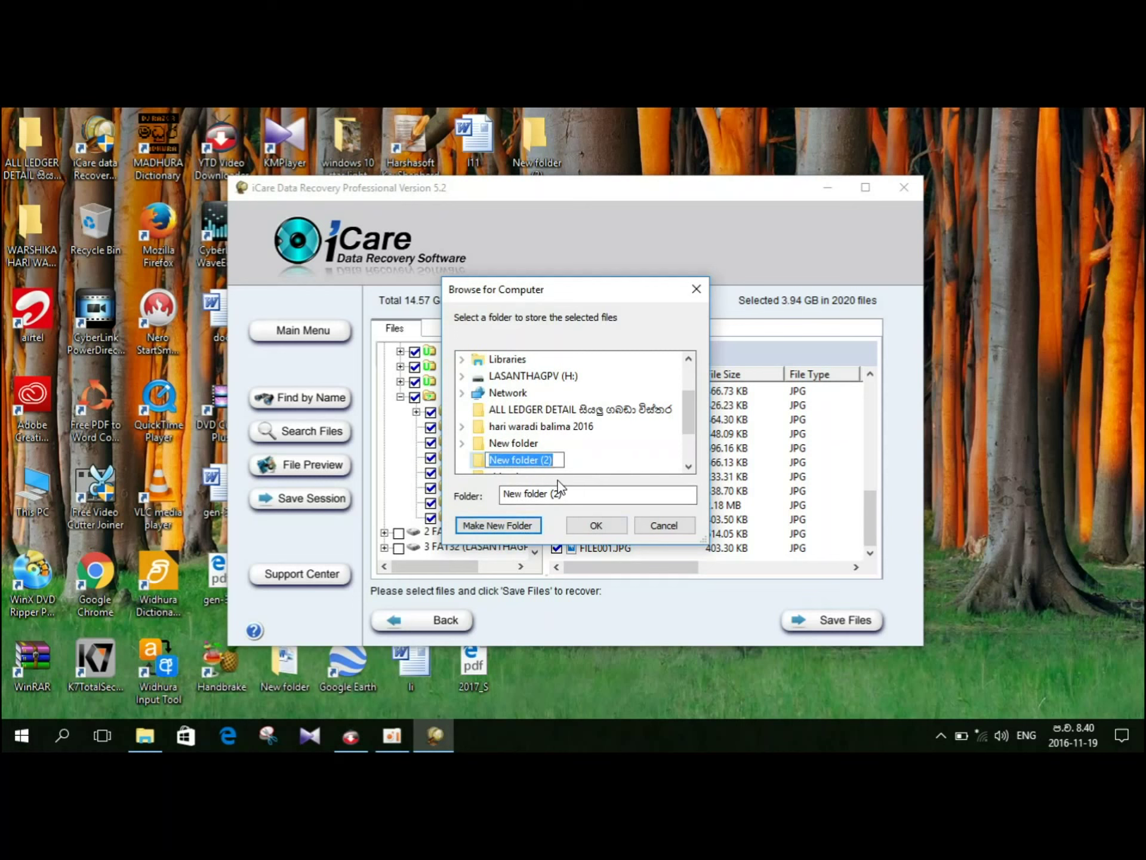
pyautogui.press('BackSpace')
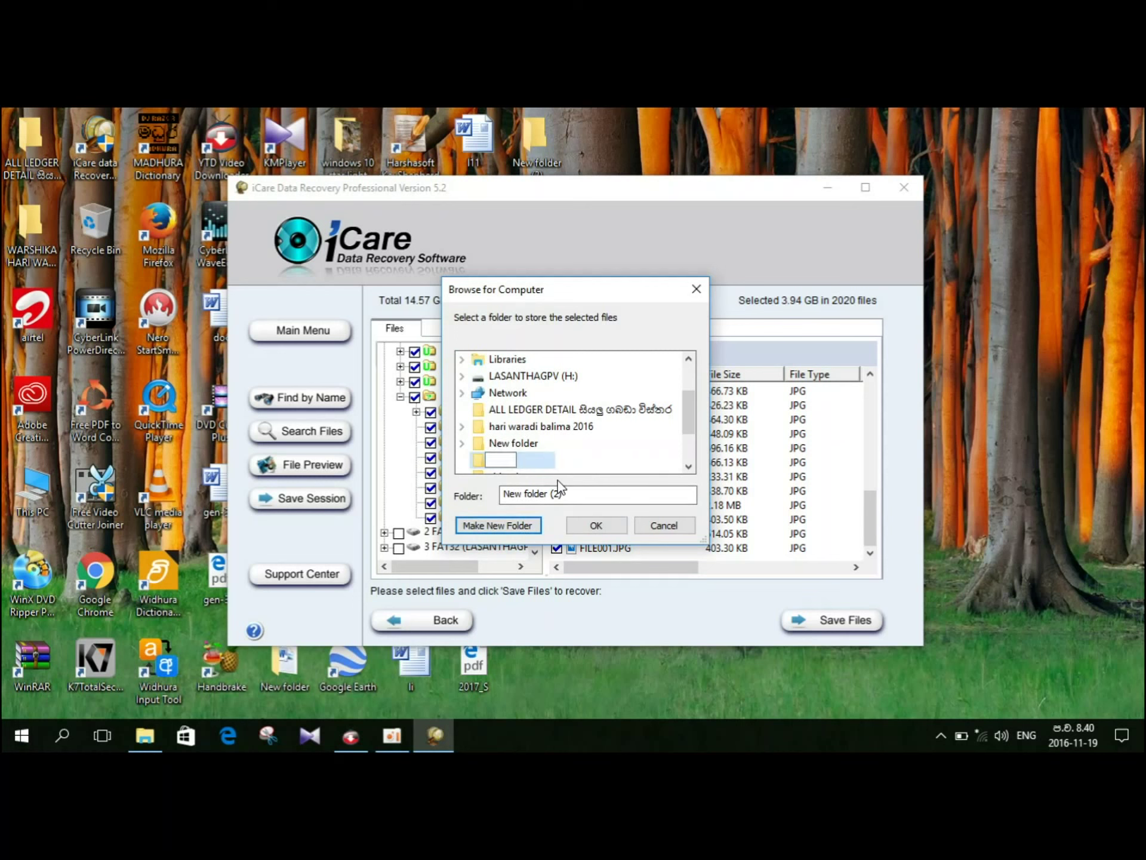
pyautogui.write('recovery data')
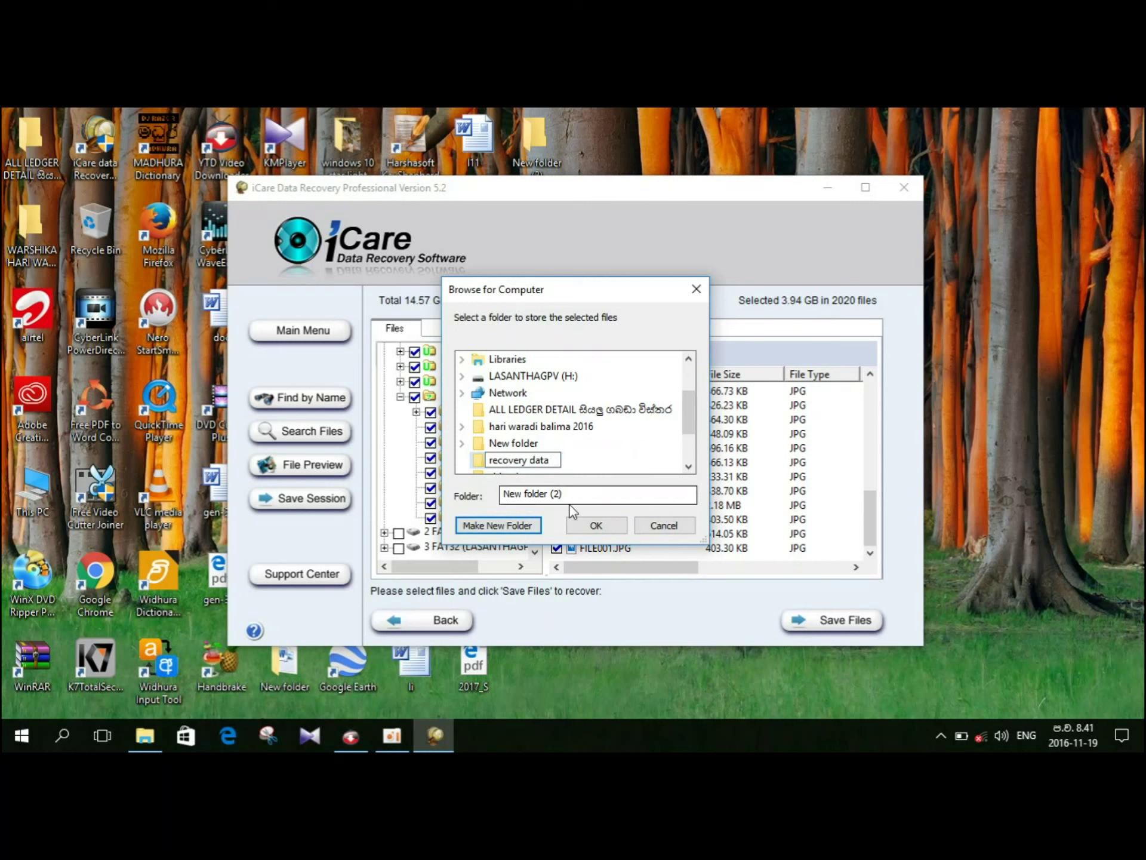
pyautogui.click(597, 525)
pyautogui.click(609, 524)
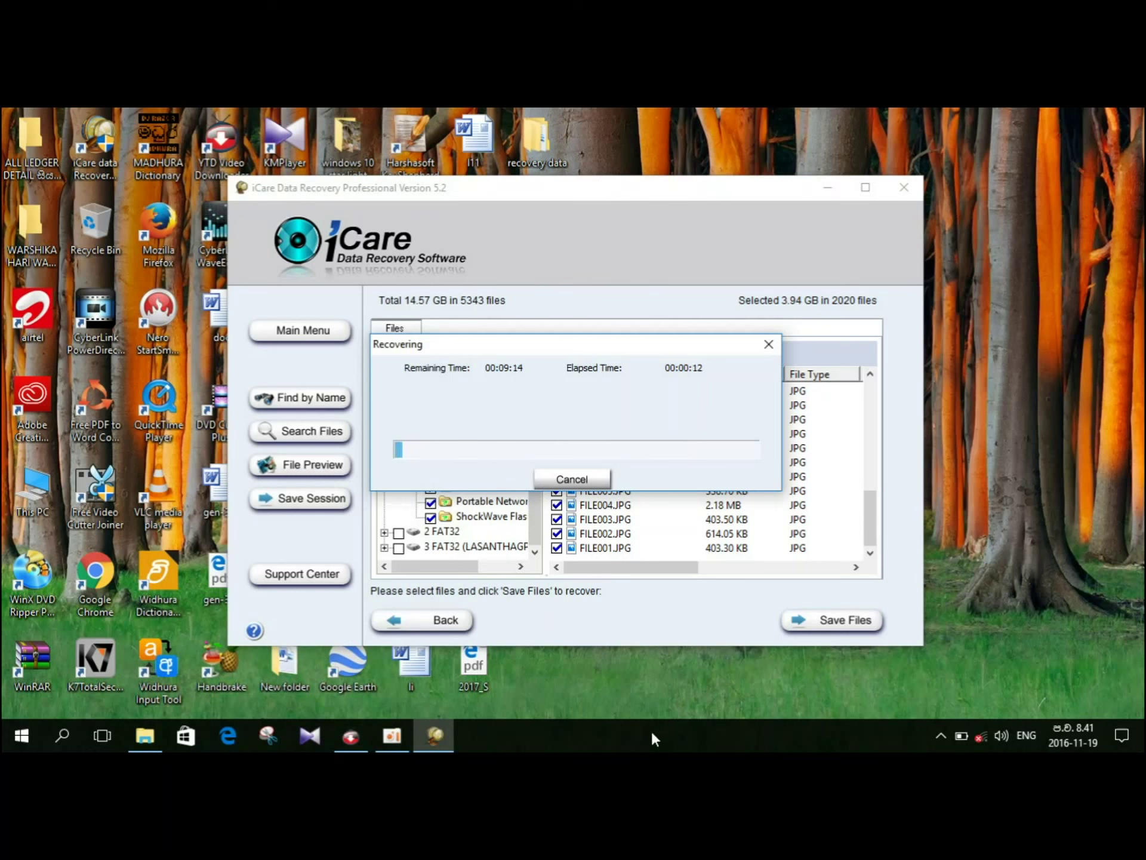
pyautogui.click(384, 745)
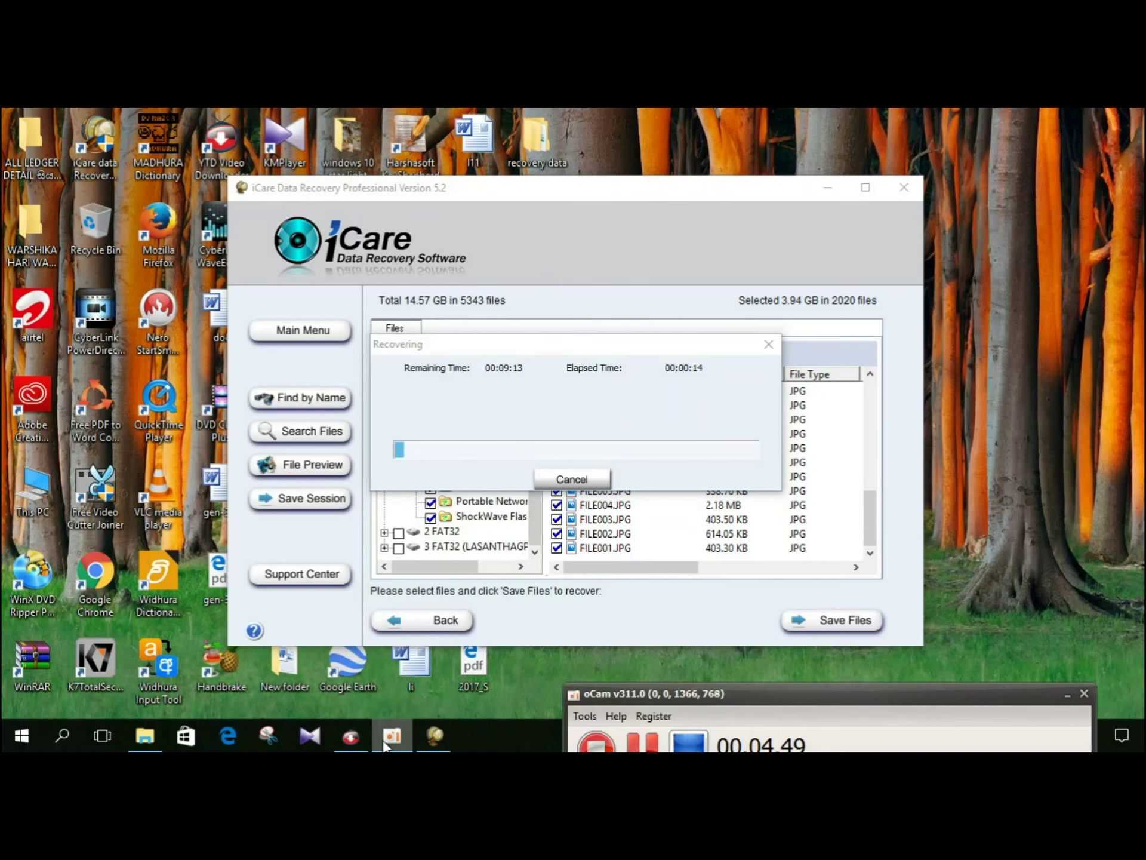
pyautogui.click(643, 746)
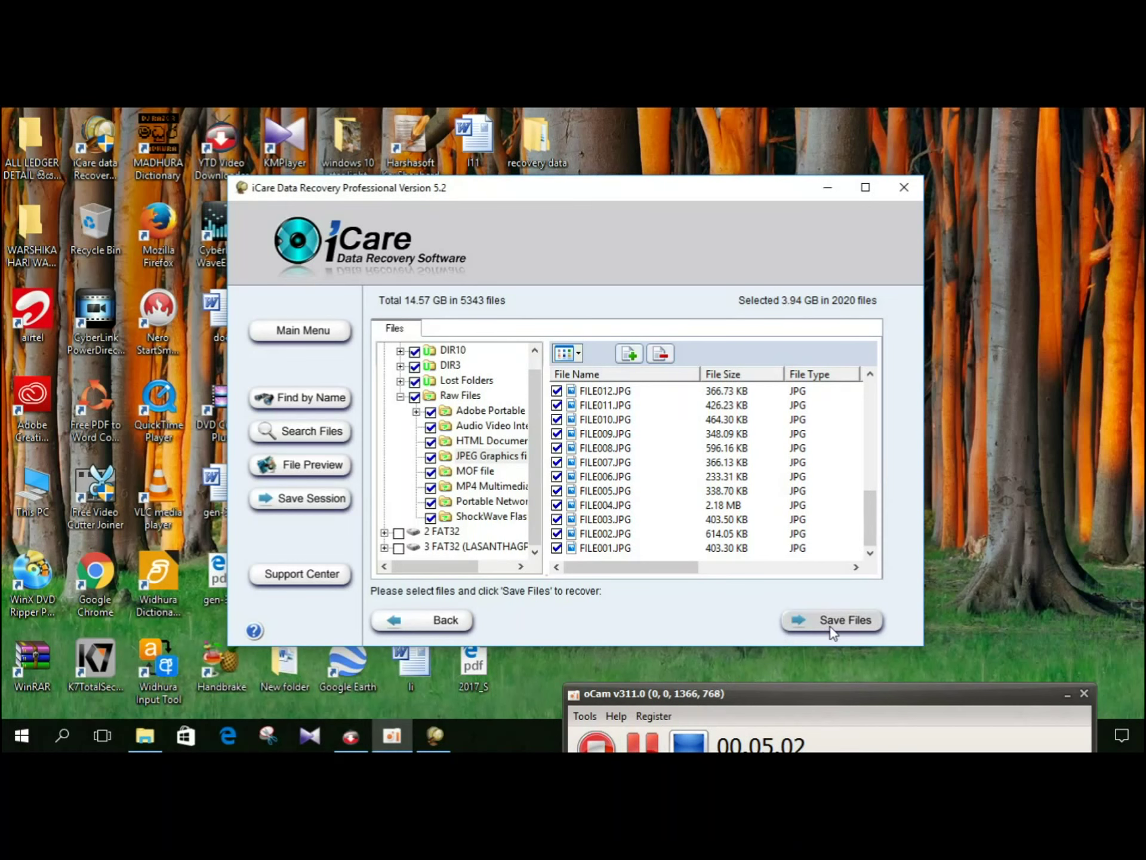
# Step: Minimize the recovery program and open the "recovery data" folder on the desktop
pyautogui.click(833, 188)
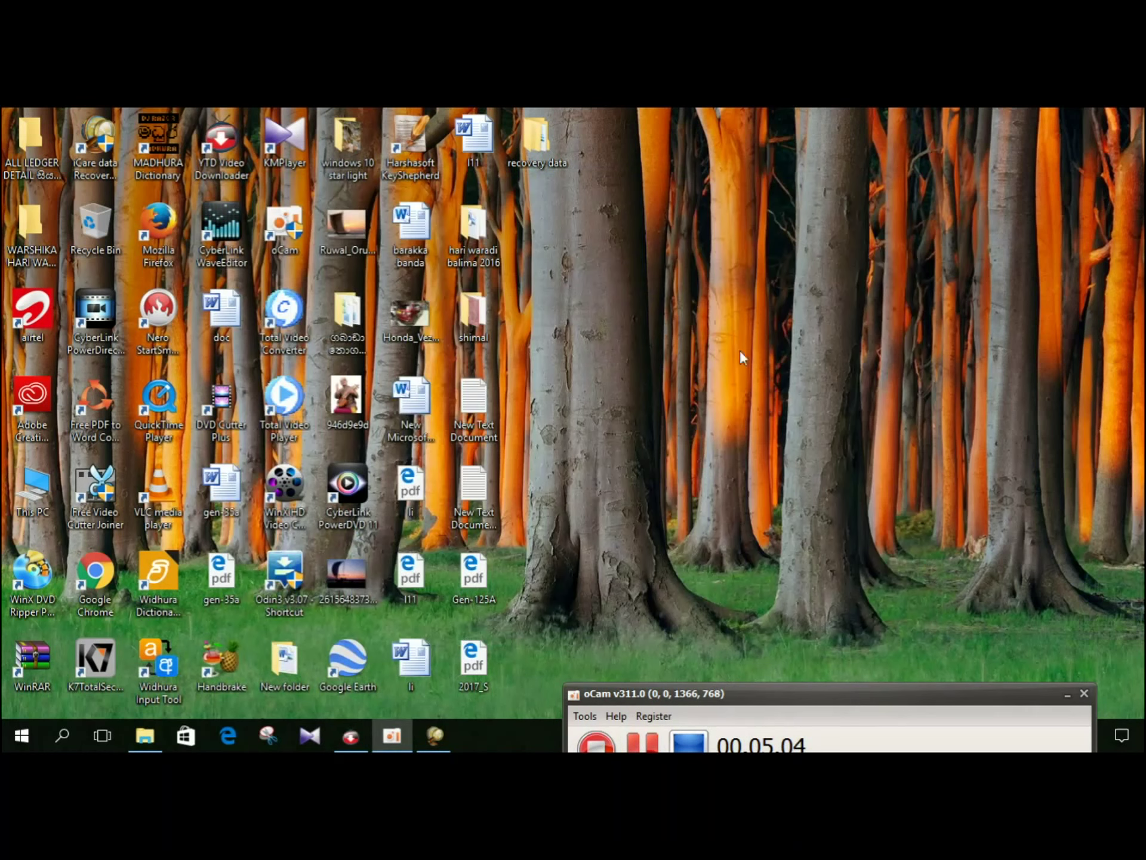
pyautogui.doubleClick(531, 145)
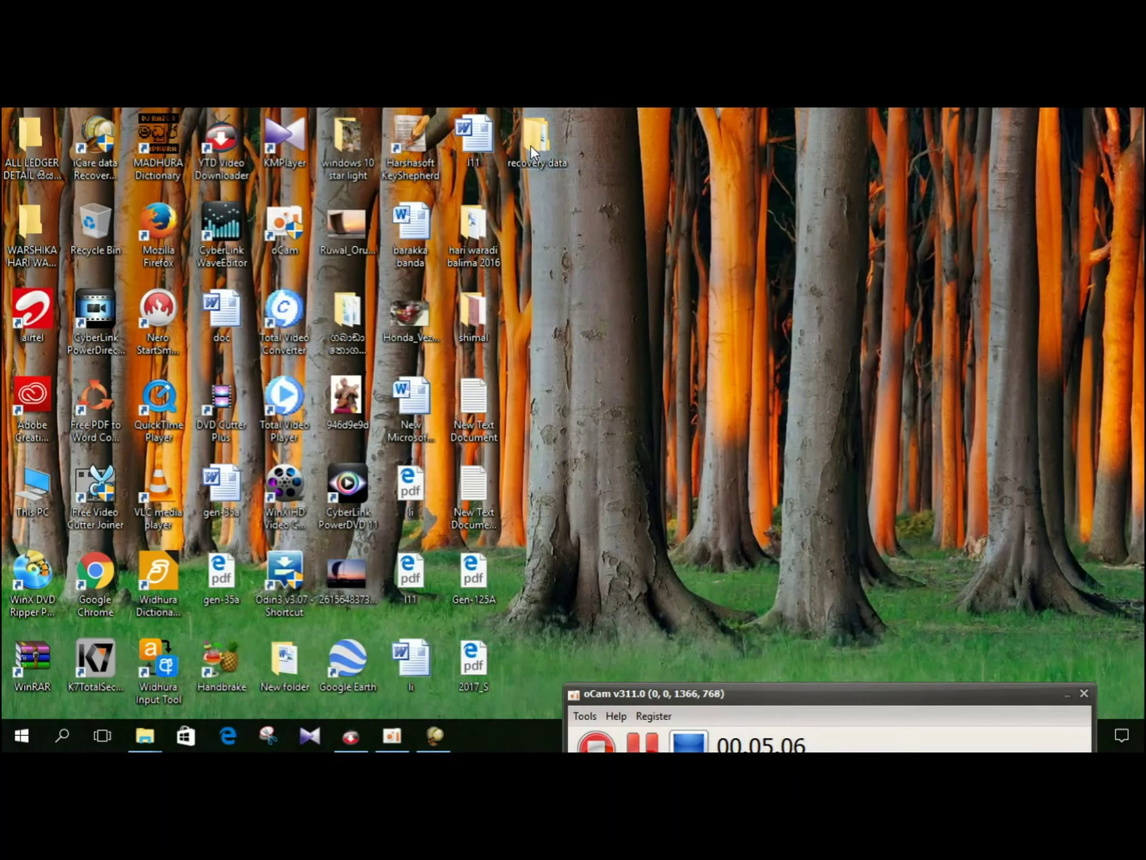
# Step: Open Lost Folders inside the recovered 1 FAT32 folder and check the files in its DIR0 subfolder
pyautogui.doubleClick(182, 295)
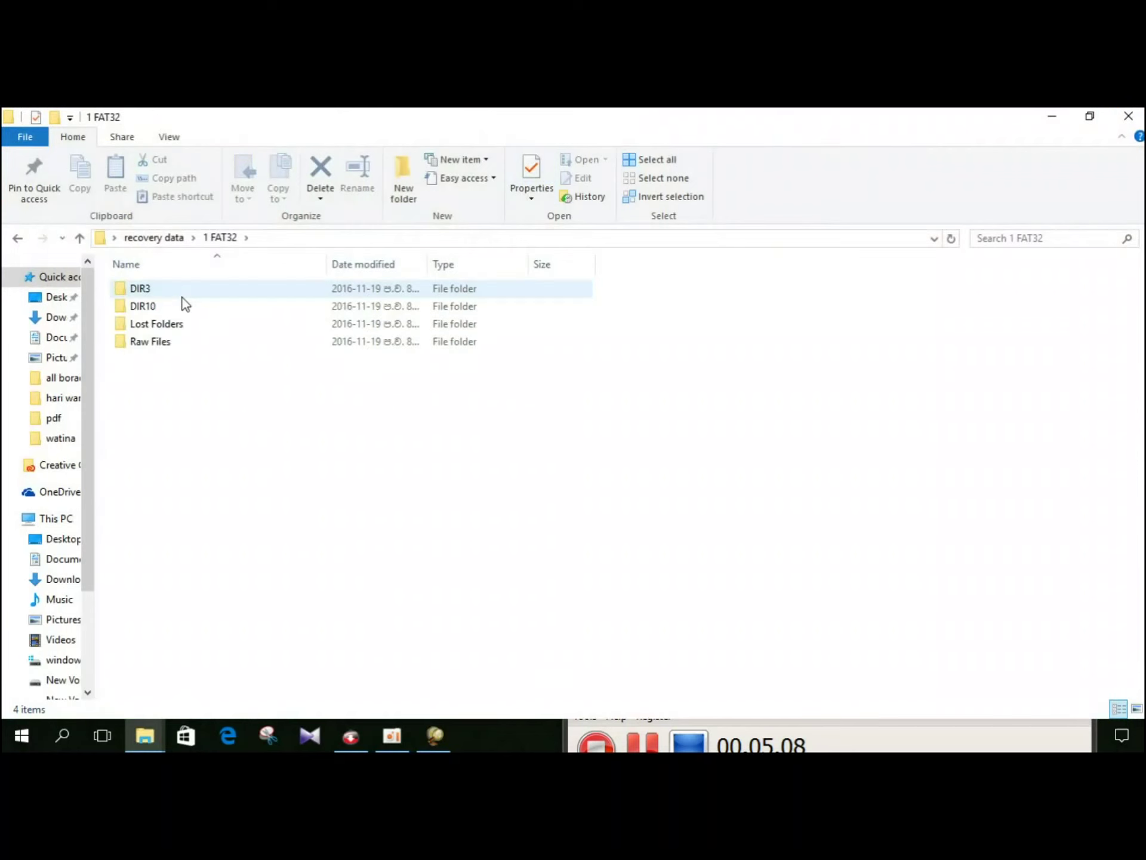
pyautogui.doubleClick(198, 328)
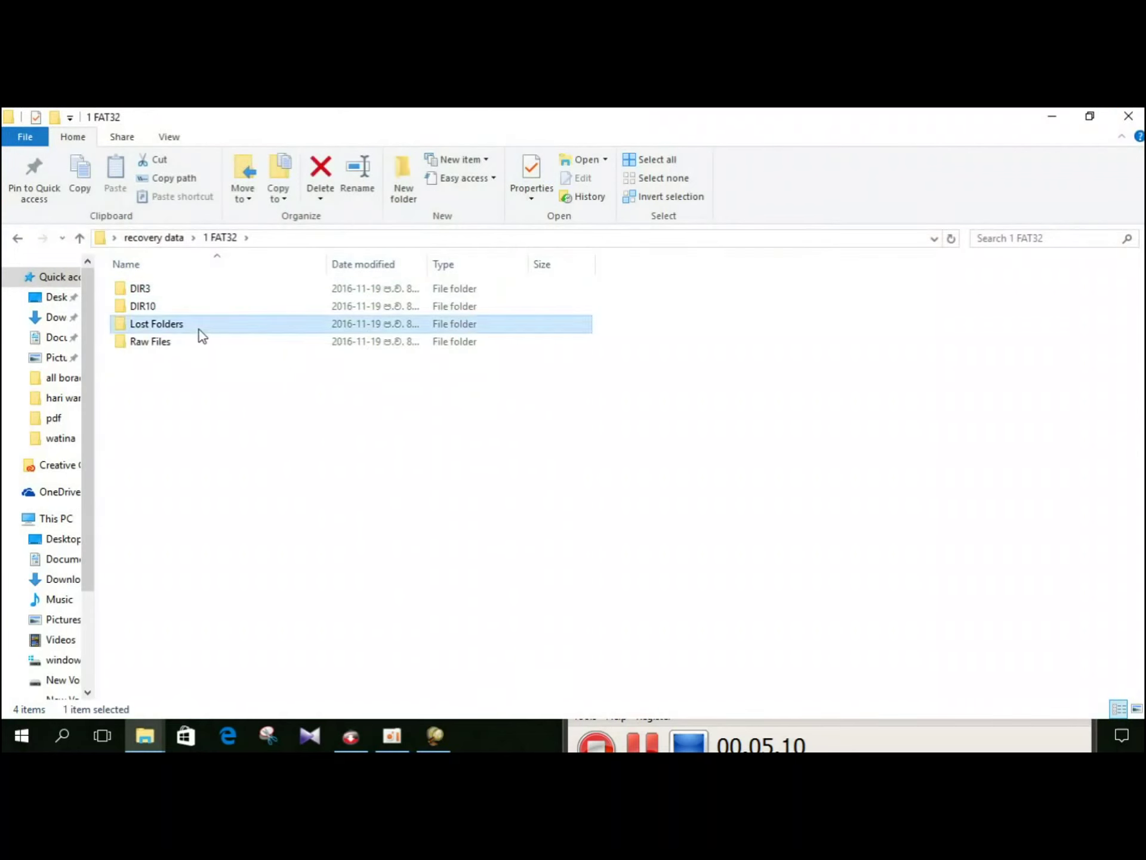
pyautogui.doubleClick(152, 287)
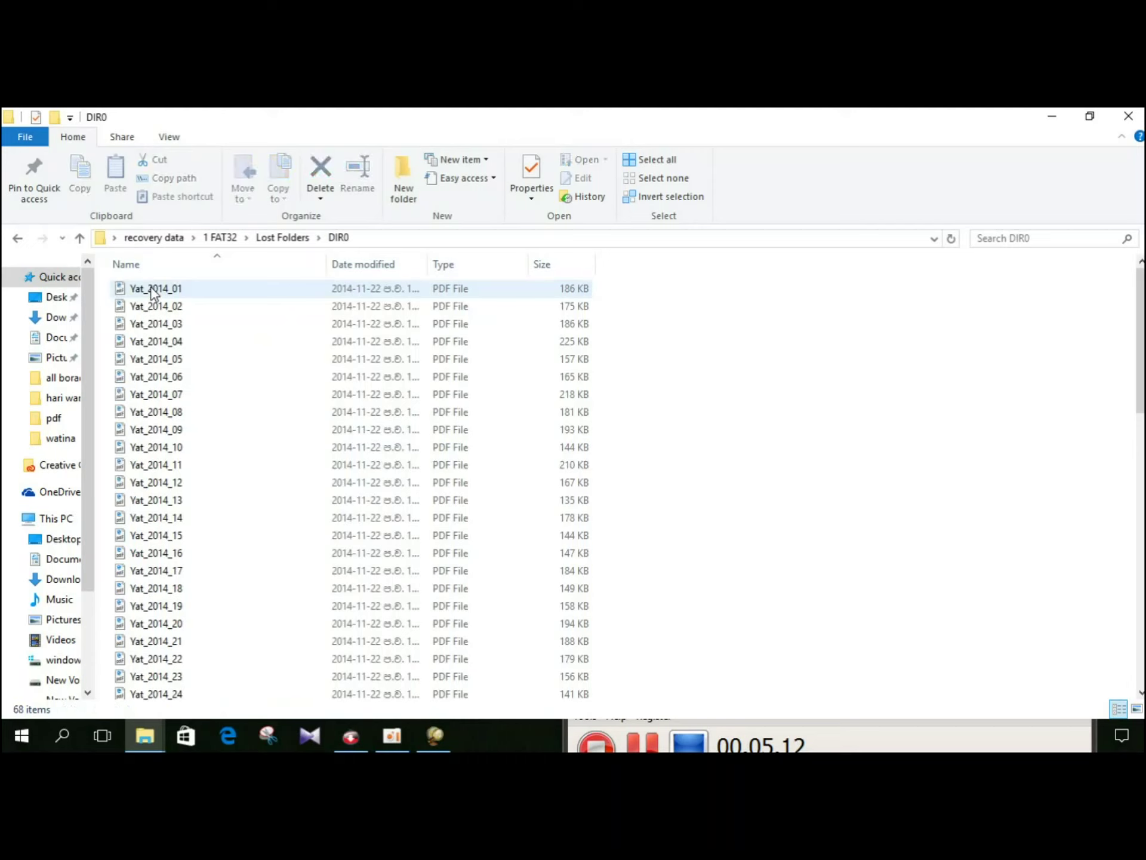
pyautogui.click(14, 238)
# Step: Check the files in DIR1's ELECTORALDISTRICTNO-22-Kegalla folder and return to the 1 FAT32 folder
pyautogui.doubleClick(144, 307)
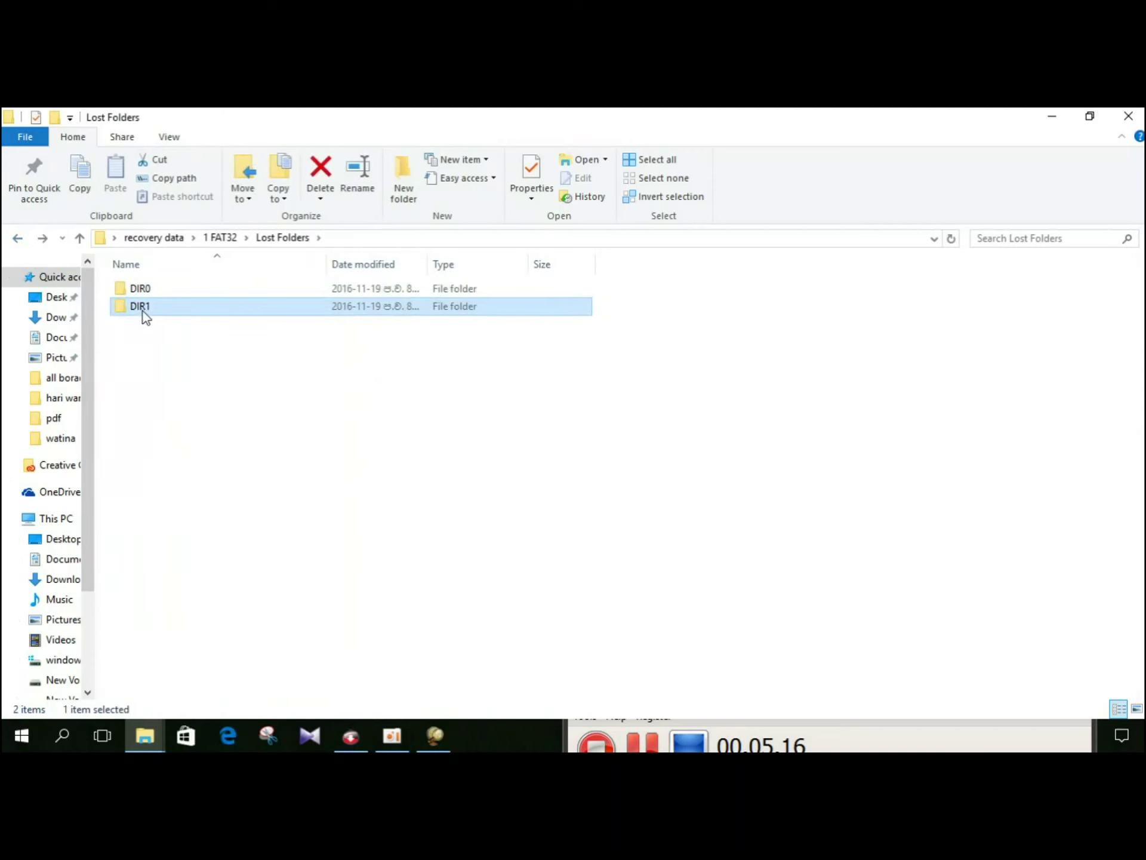
pyautogui.doubleClick(138, 290)
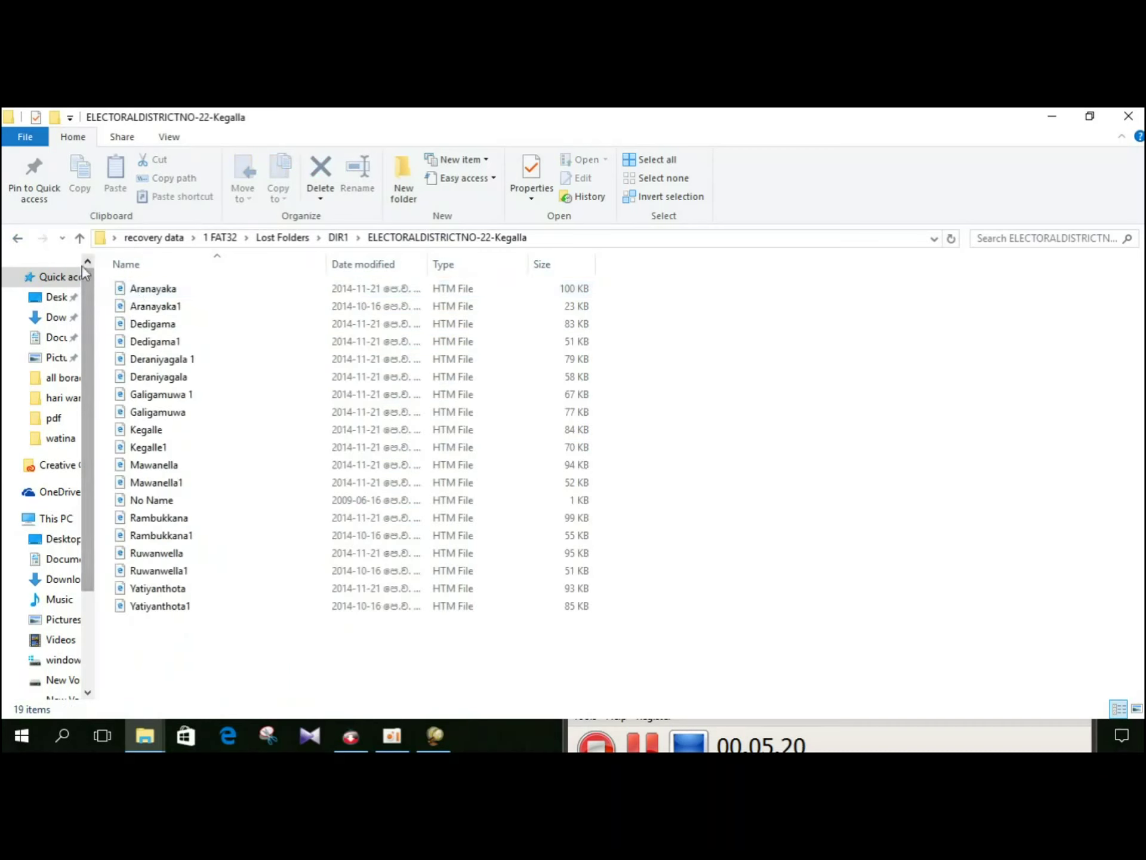
pyautogui.click(15, 239)
pyautogui.click(14, 239)
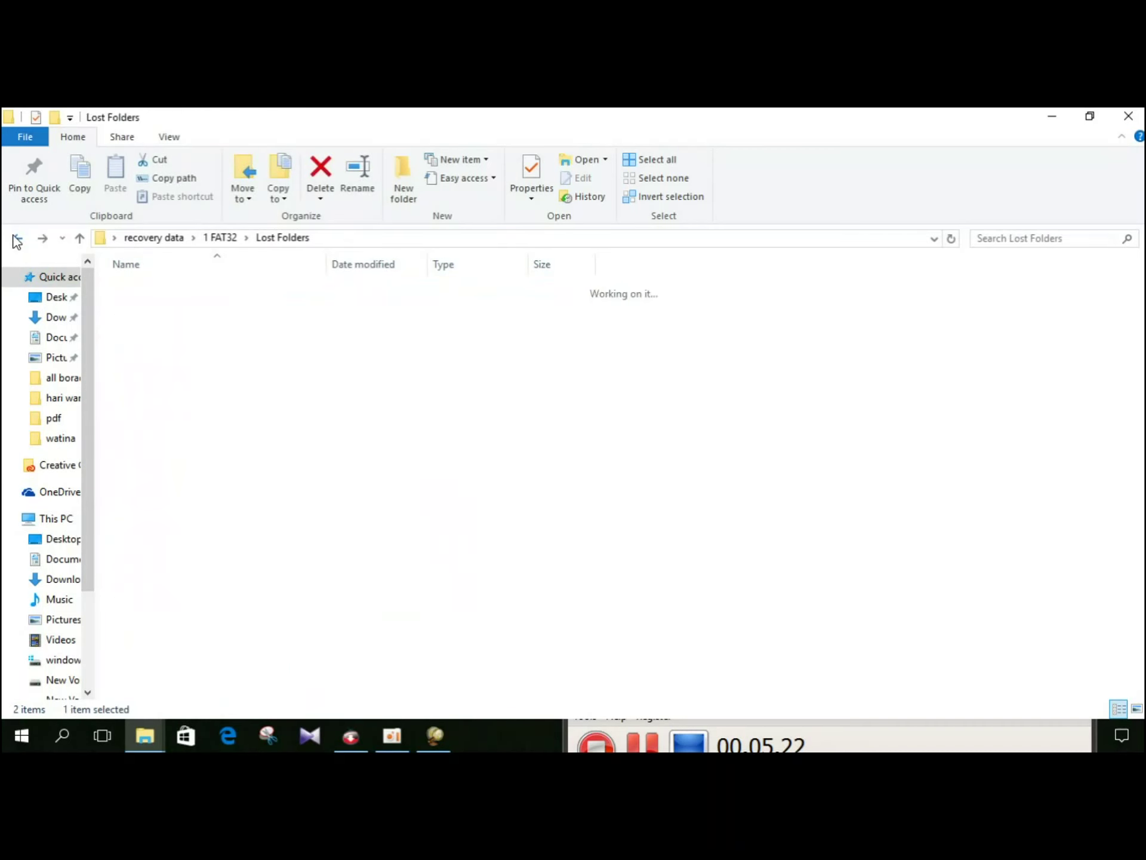
pyautogui.click(14, 238)
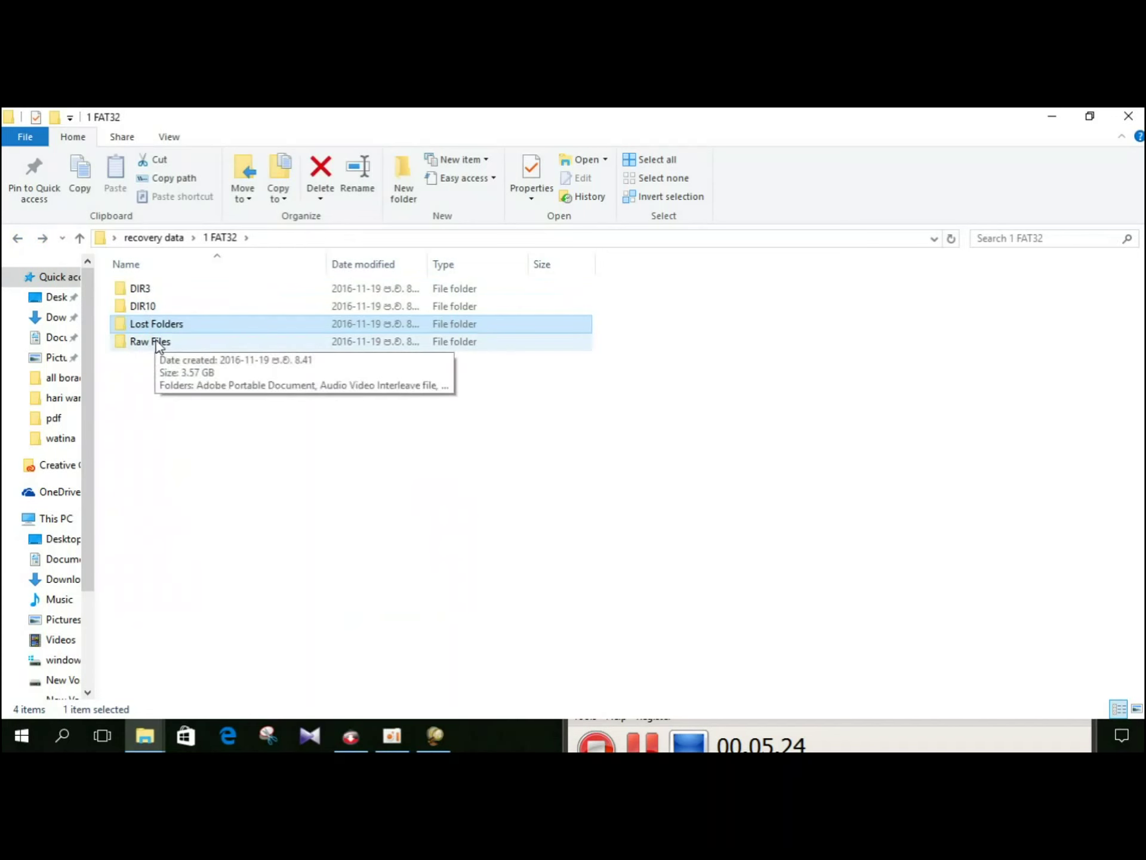